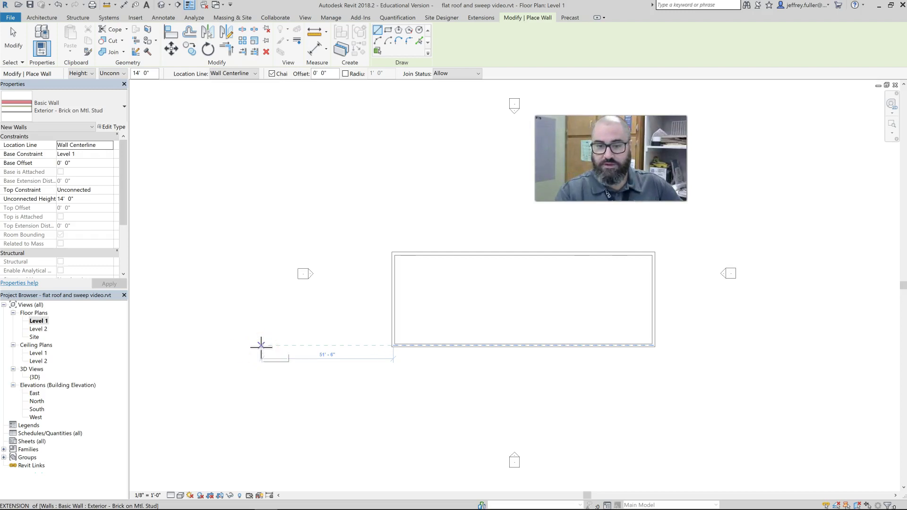
Step: Start a Roof by Footprint sketch on Level 2 using the Generic - 9" roof type
{"action": "left_click", "coordinate": [313, 416]}
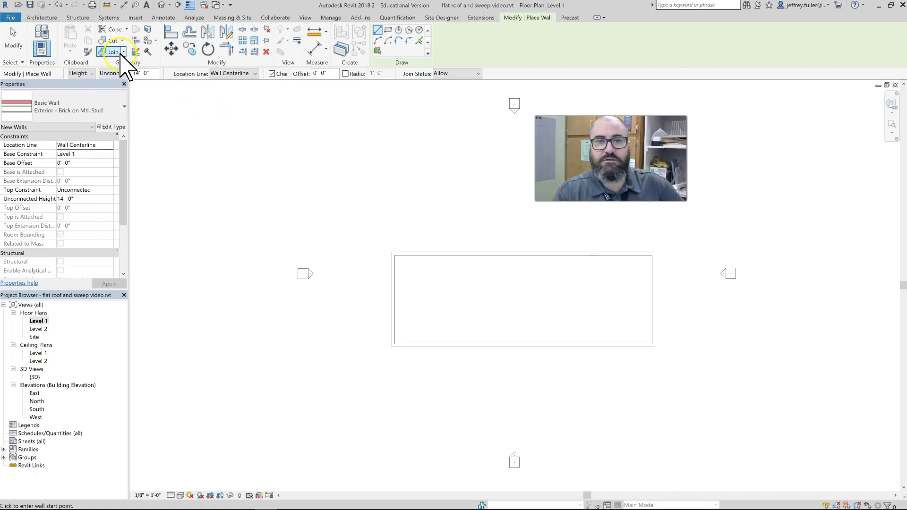
{"action": "left_click", "coordinate": [39, 18]}
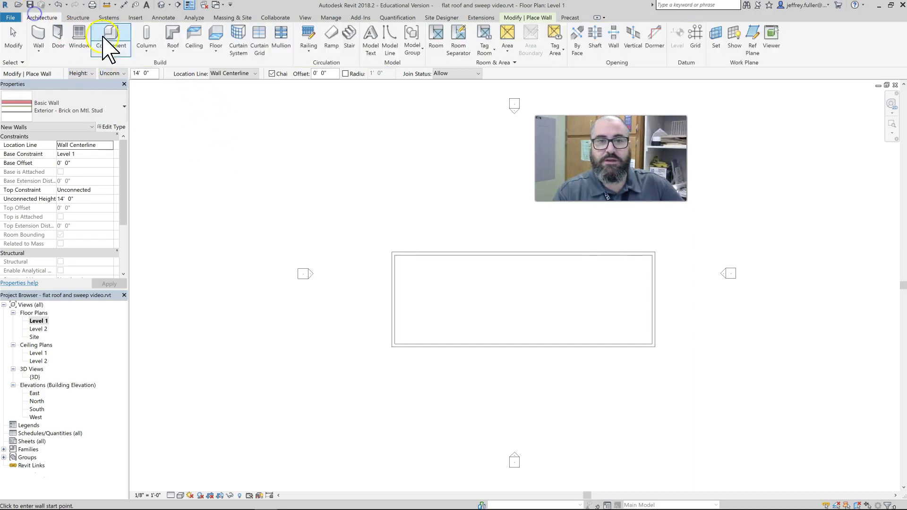
{"action": "left_click", "coordinate": [173, 34]}
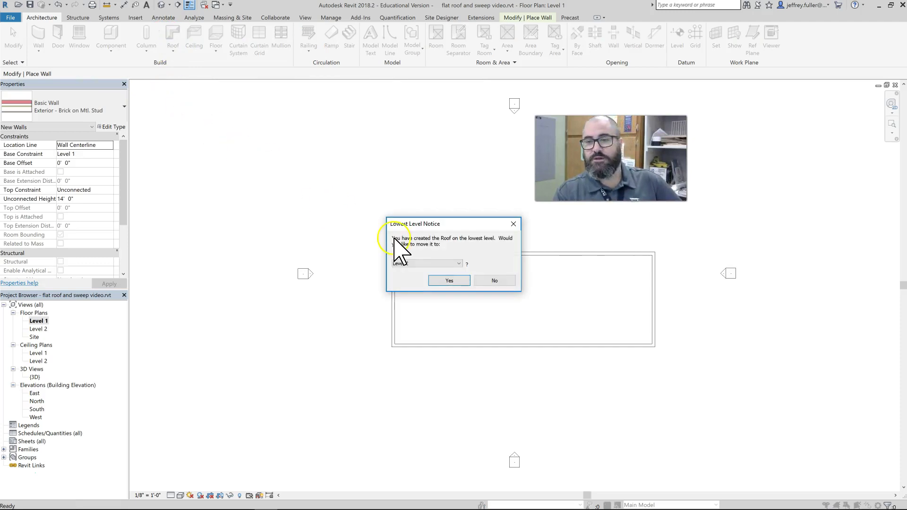
{"action": "left_click", "coordinate": [446, 281]}
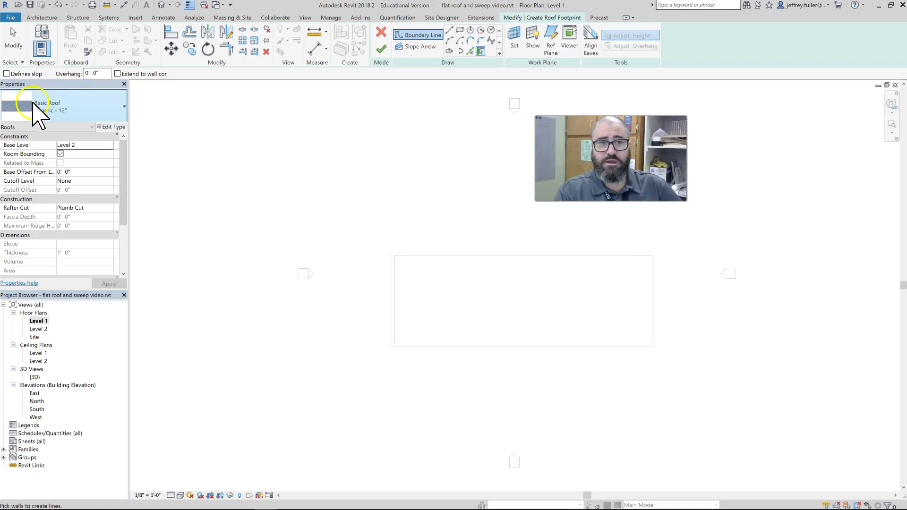
{"action": "left_click", "coordinate": [92, 106]}
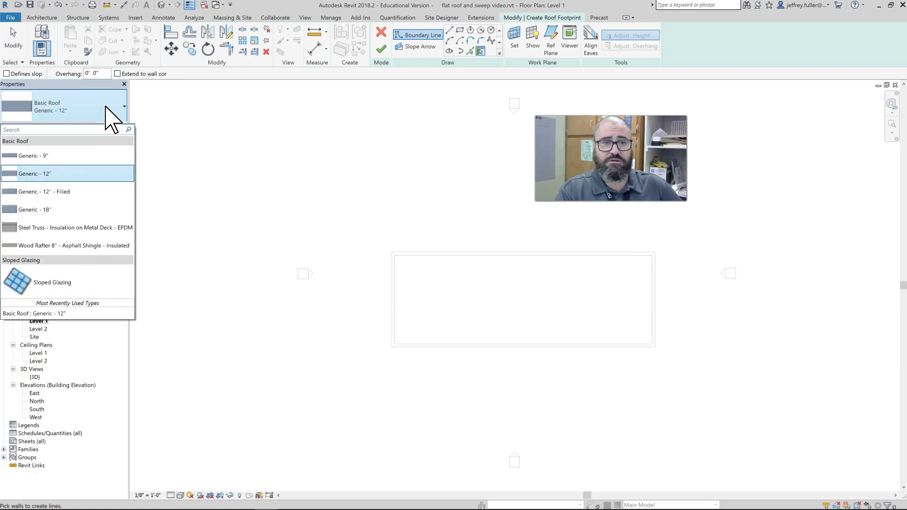
{"action": "left_click", "coordinate": [47, 155]}
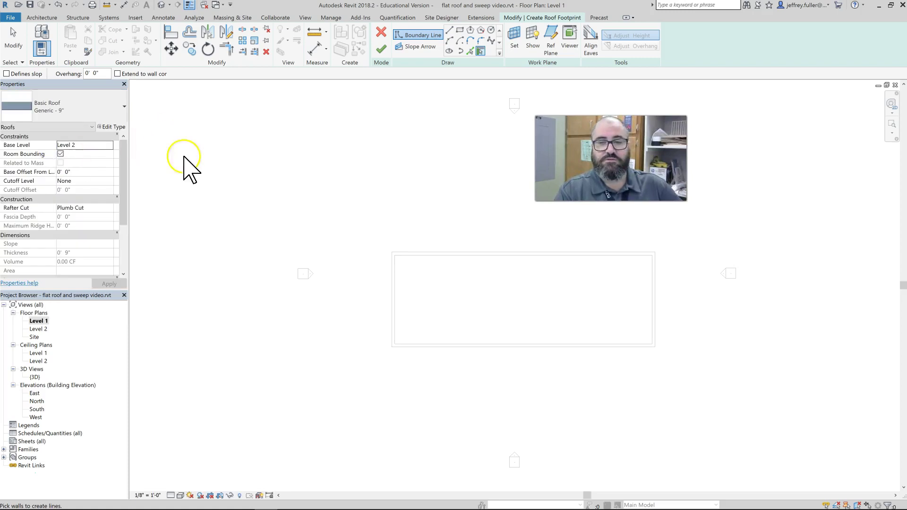
Step: Pick the left, top, right and bottom brick walls as the roof's boundary lines
{"action": "left_click", "coordinate": [400, 293]}
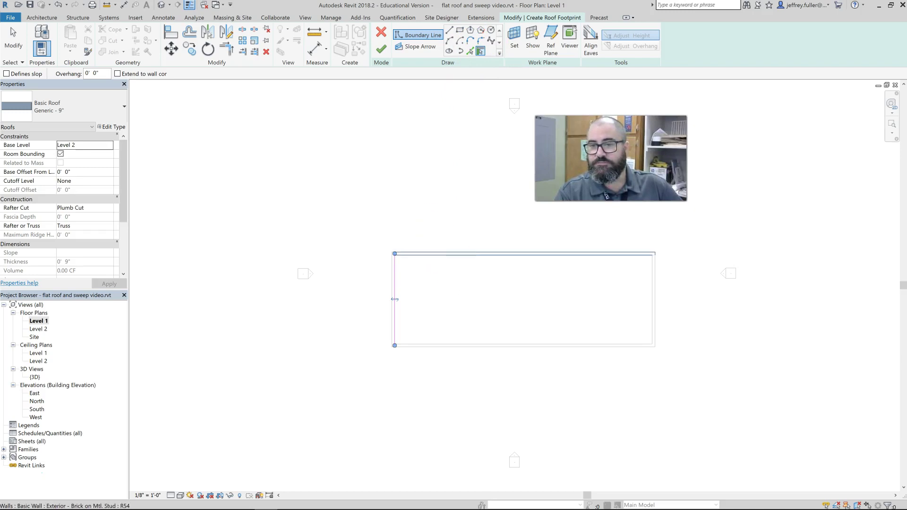
{"action": "left_click", "coordinate": [449, 256]}
{"action": "left_click", "coordinate": [652, 304]}
{"action": "left_click", "coordinate": [554, 343]}
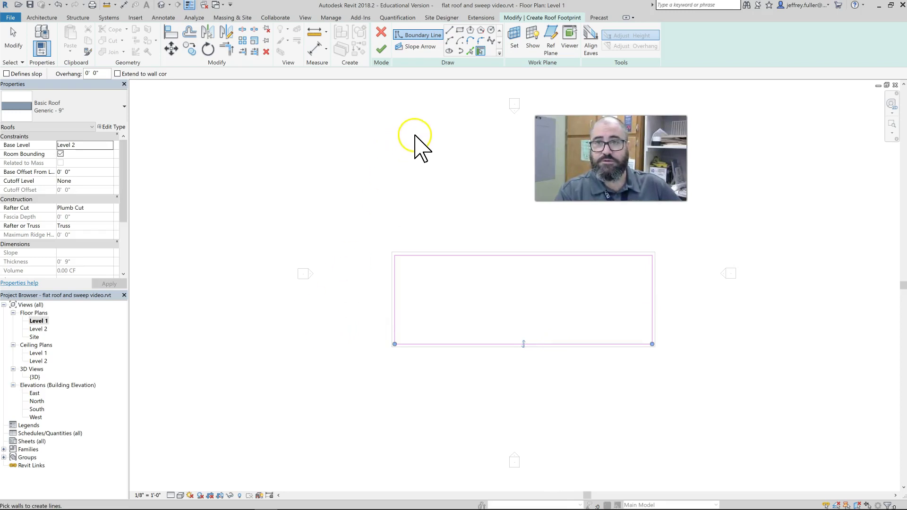
Step: Draw a slope arrow from the bottom edge midpoint to the top edge midpoint
{"action": "left_click", "coordinate": [417, 47]}
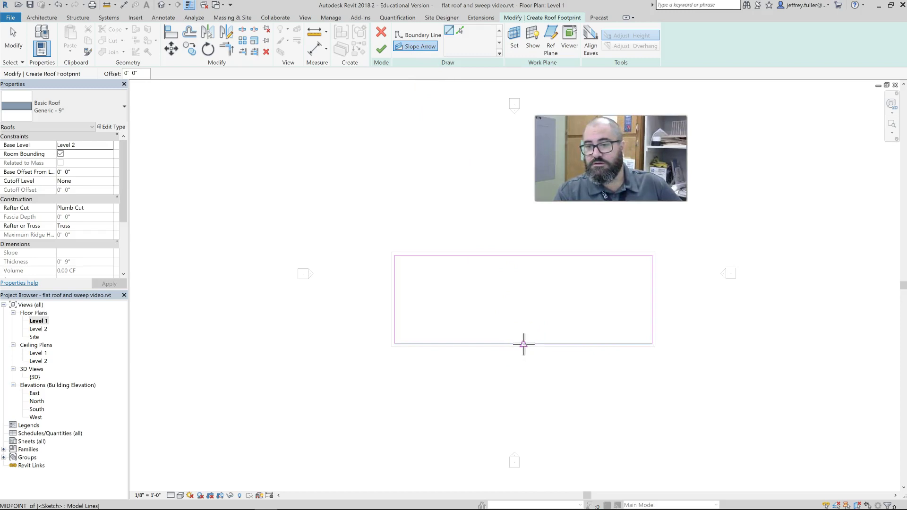
{"action": "left_click", "coordinate": [524, 344]}
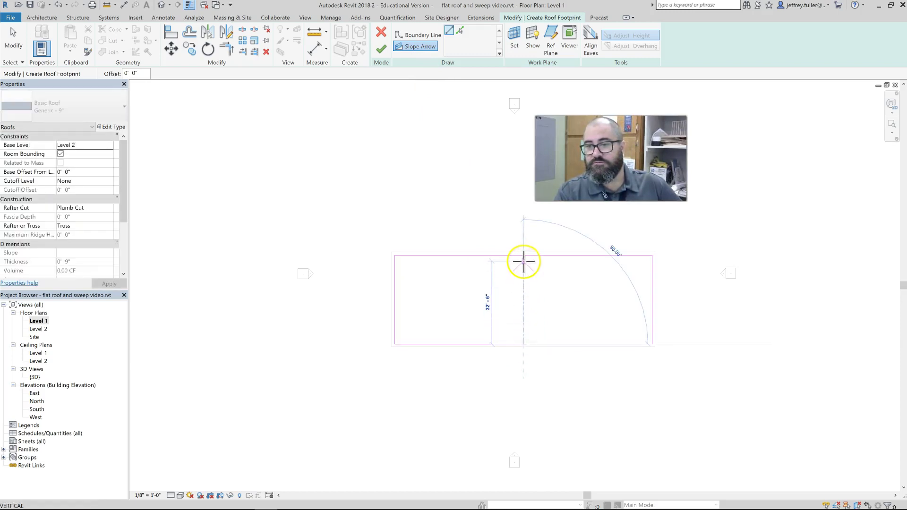
{"action": "left_click", "coordinate": [523, 256]}
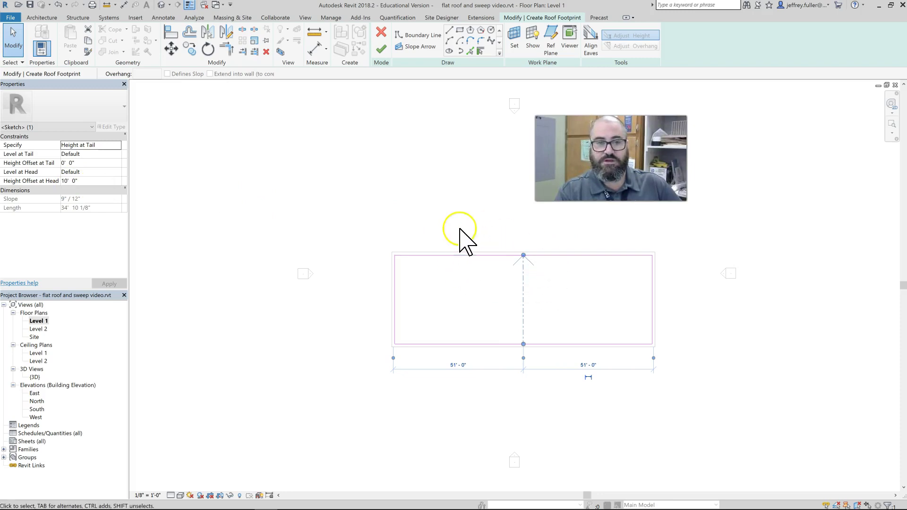
Step: Select the 10' 0" Height Offset at Head value and open Calculator on the right half of the screen
{"action": "left_click", "coordinate": [81, 181]}
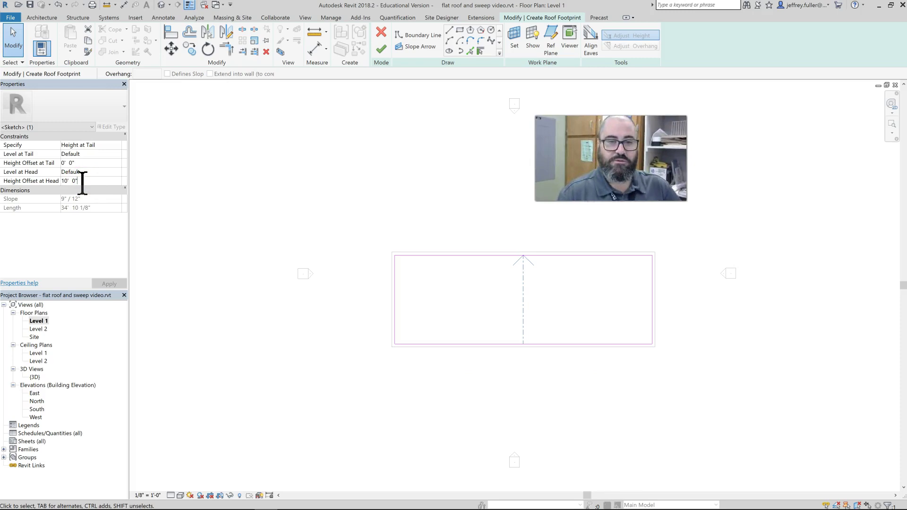
{"action": "left_click_drag", "start_coordinate": [85, 182], "coordinate": [43, 179]}
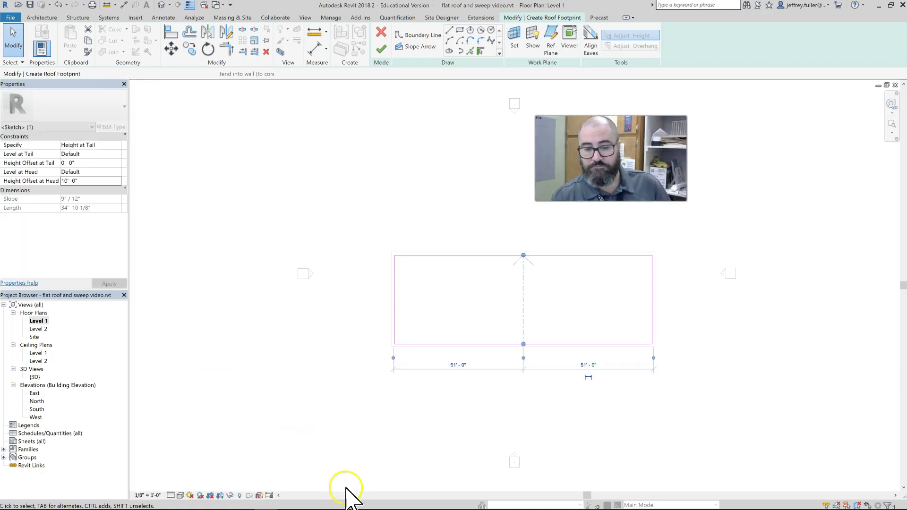
{"action": "mouse_move", "coordinate": [354, 502]}
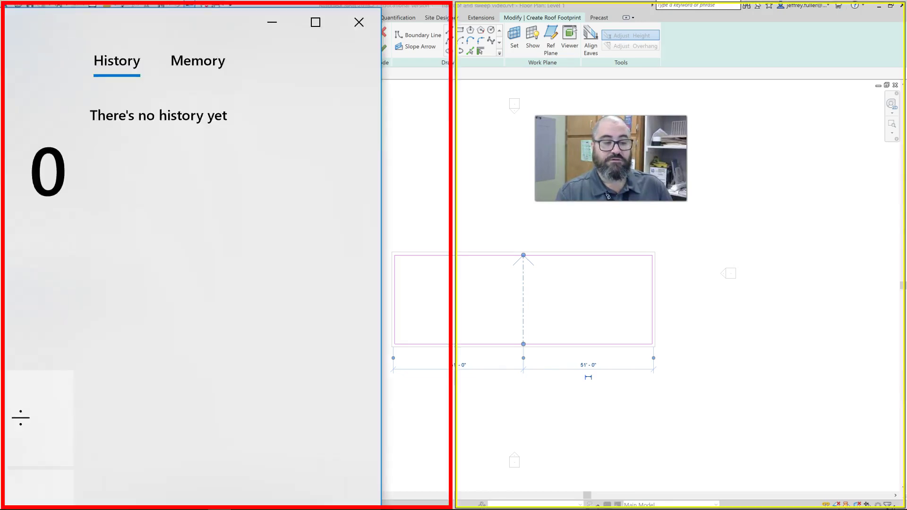
{"action": "left_click_drag", "start_coordinate": [412, 21], "coordinate": [535, 55]}
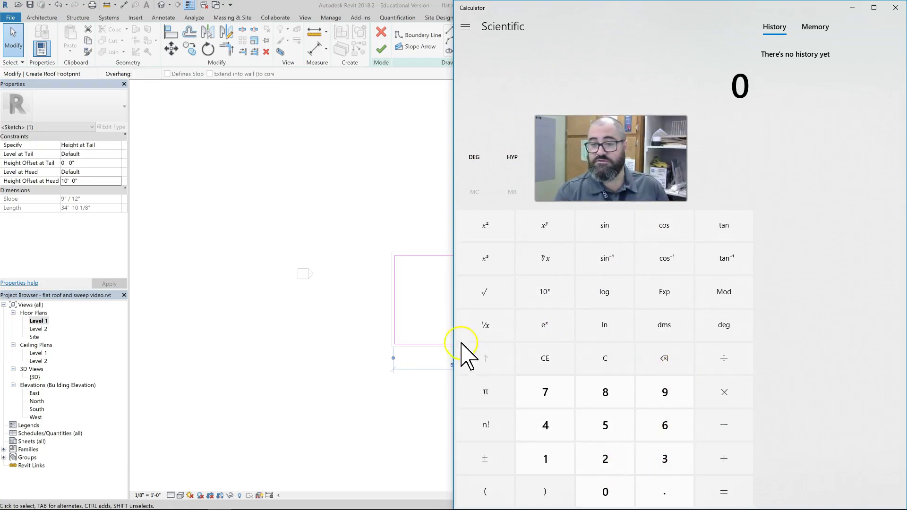
Step: Compute 36 × 0.25 = 9 in Calculator, then close it and reselect the slope arrow
{"action": "left_click", "coordinate": [666, 457]}
{"action": "left_click", "coordinate": [664, 430]}
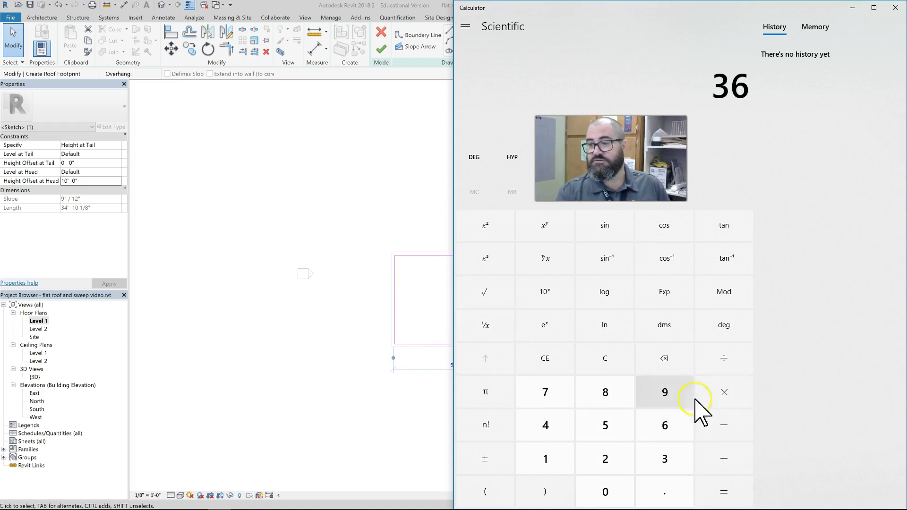
{"action": "left_click", "coordinate": [736, 396]}
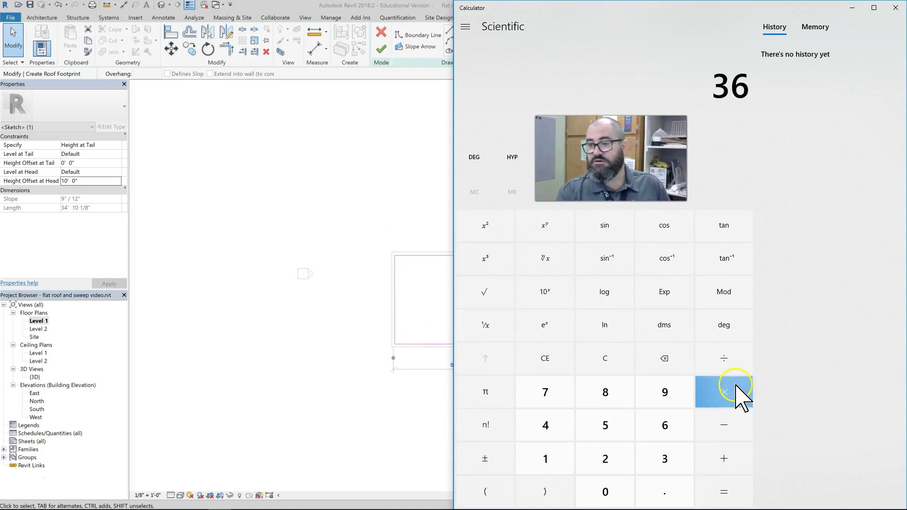
{"action": "left_click", "coordinate": [671, 494]}
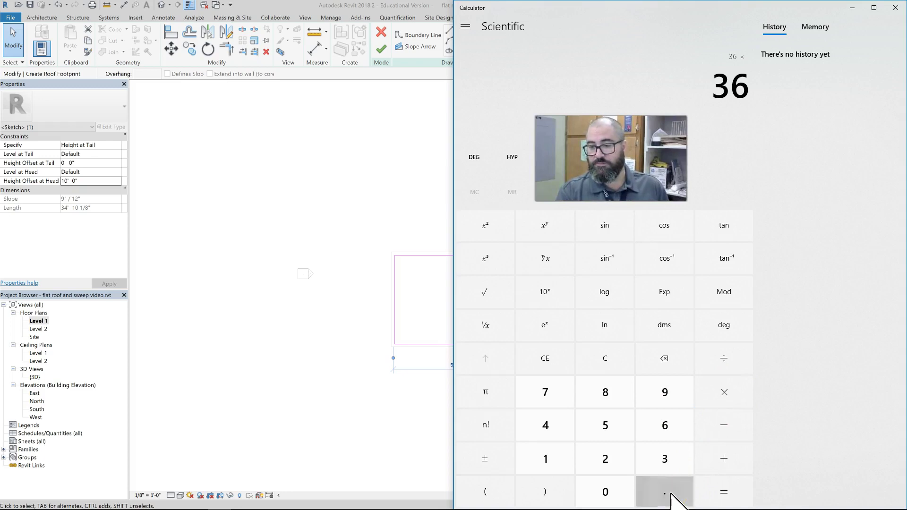
{"action": "left_click", "coordinate": [615, 466]}
{"action": "left_click", "coordinate": [619, 432]}
{"action": "left_click", "coordinate": [722, 487]}
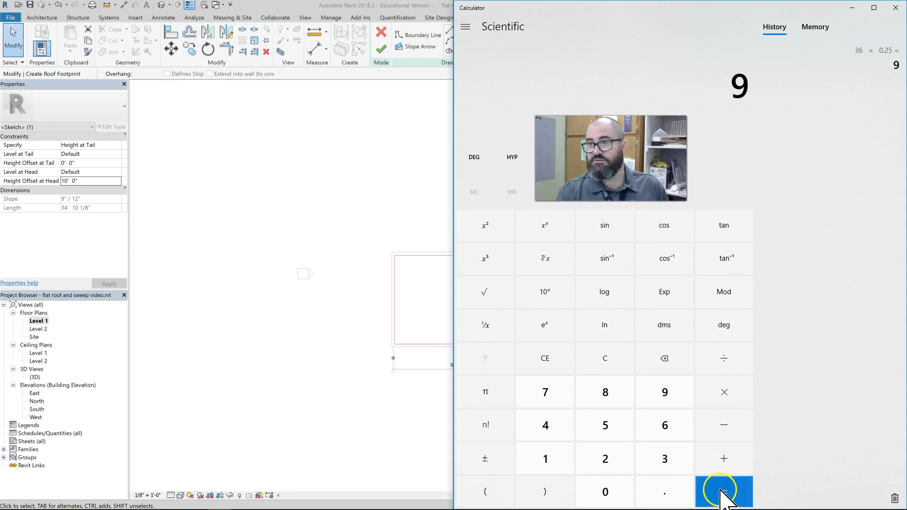
{"action": "left_click", "coordinate": [896, 7]}
{"action": "left_click", "coordinate": [521, 248]}
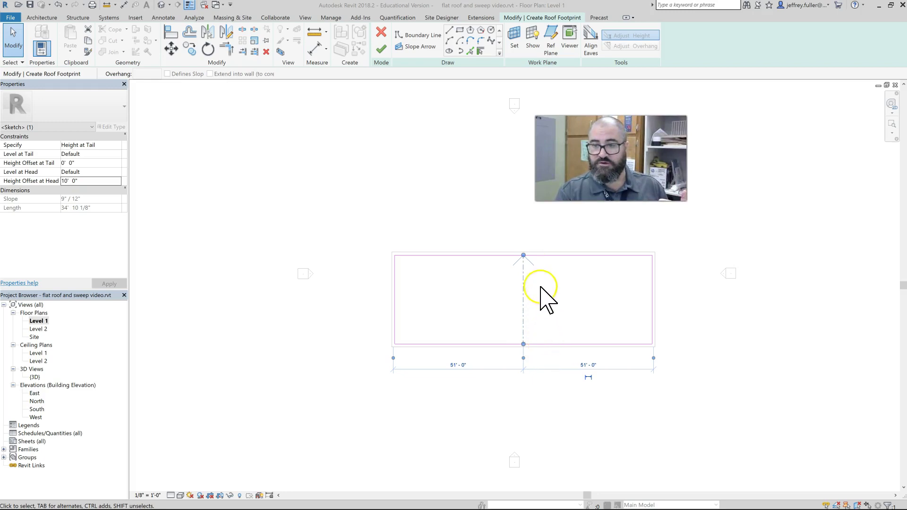
Step: Set the slope arrow's Height Offset at Head to -0' 9" and finish the roof sketch
{"action": "left_click", "coordinate": [95, 181]}
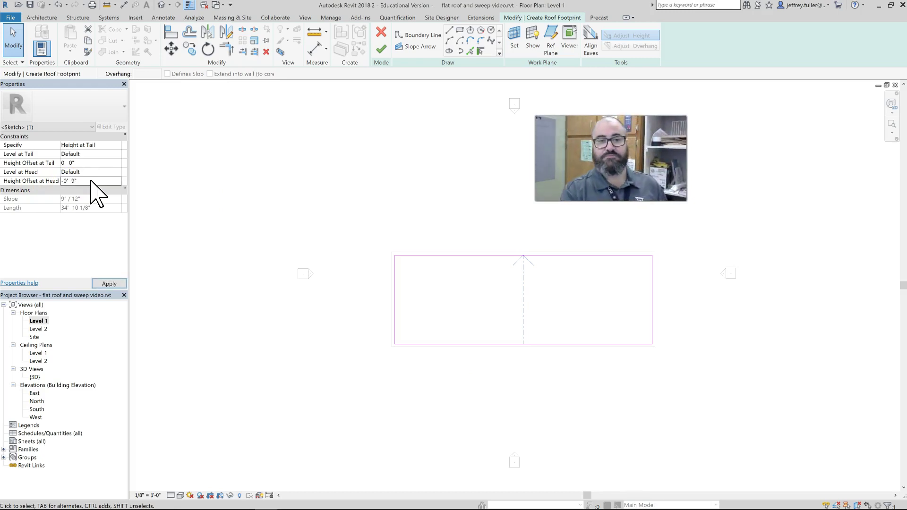
{"action": "left_click", "coordinate": [109, 284]}
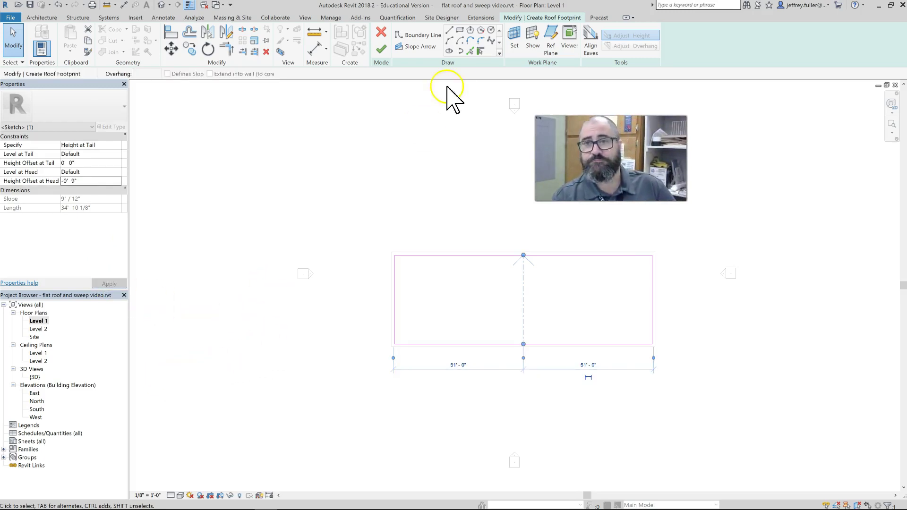
{"action": "left_click", "coordinate": [382, 50]}
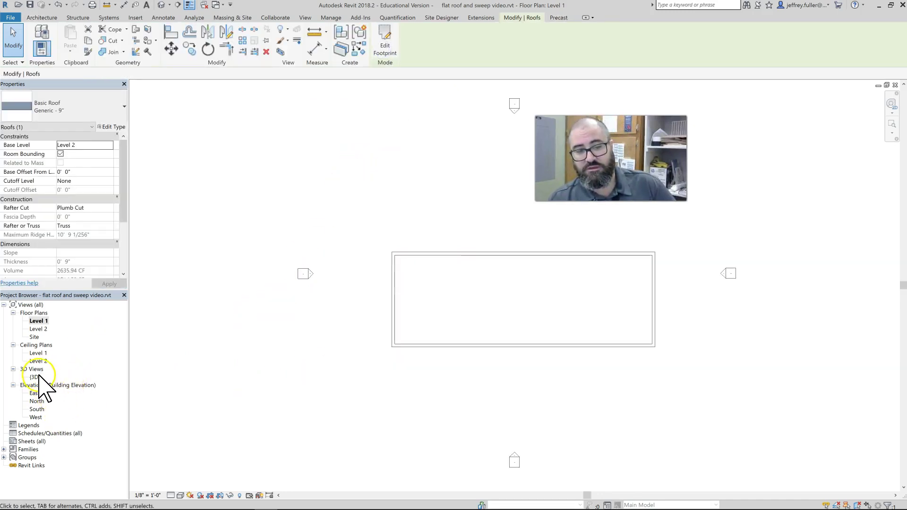
Step: In the 3D view, raise the roof's Base Offset From Level to 2' 0"
{"action": "double_click", "coordinate": [36, 377]}
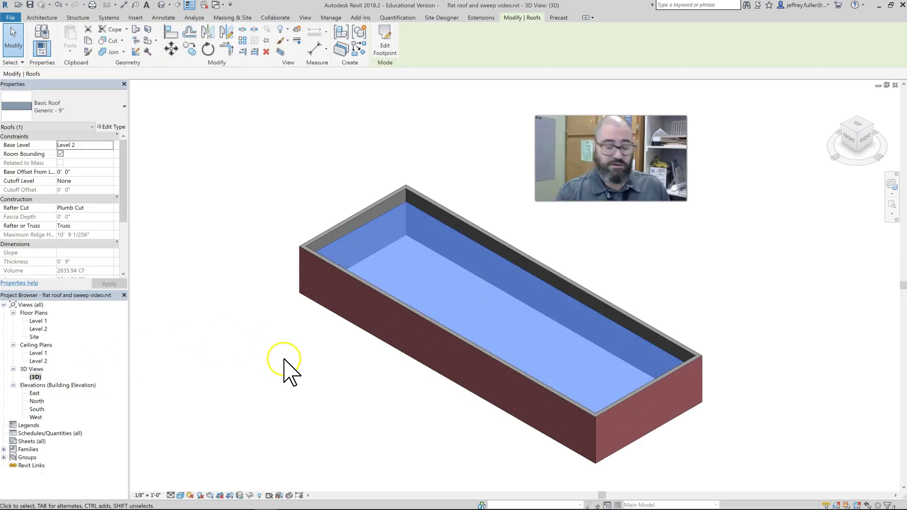
{"action": "middle_click_drag", "start_coordinate": [321, 373], "coordinate": [224, 301], "text": "shift"}
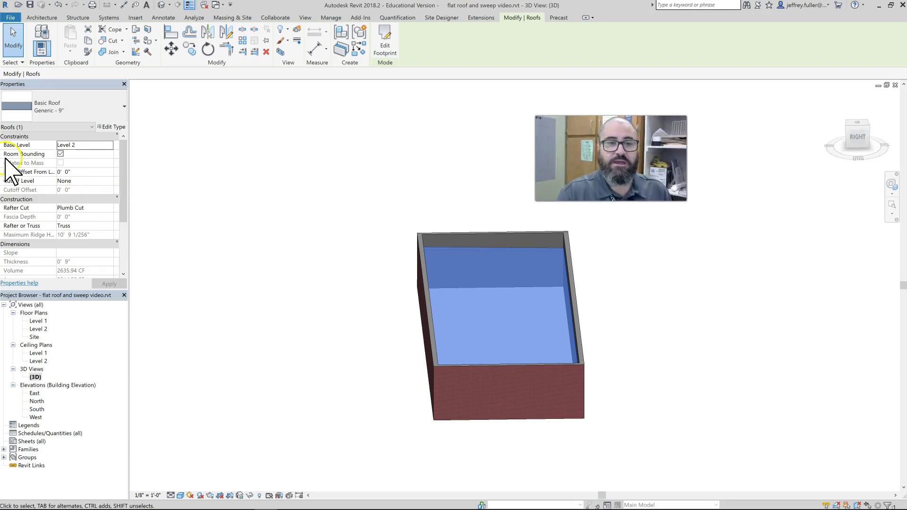
{"action": "left_click", "coordinate": [78, 172]}
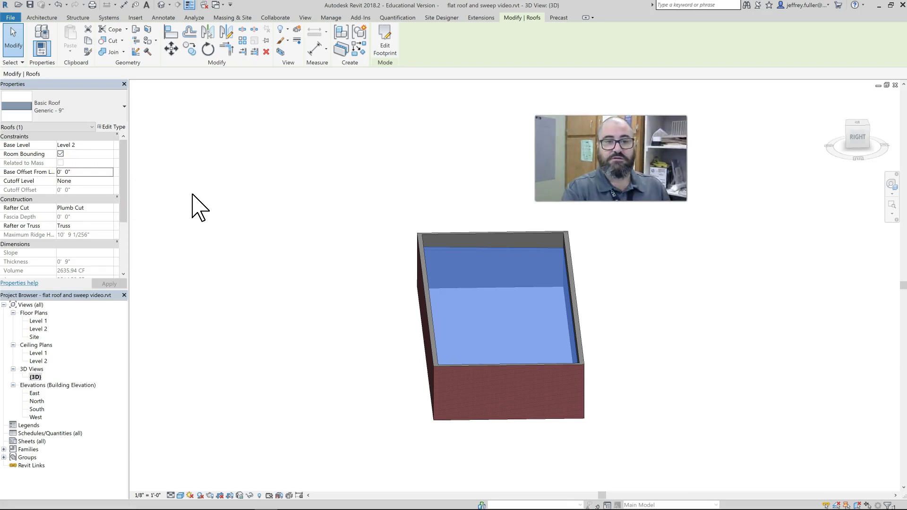
{"action": "left_click", "coordinate": [56, 172]}
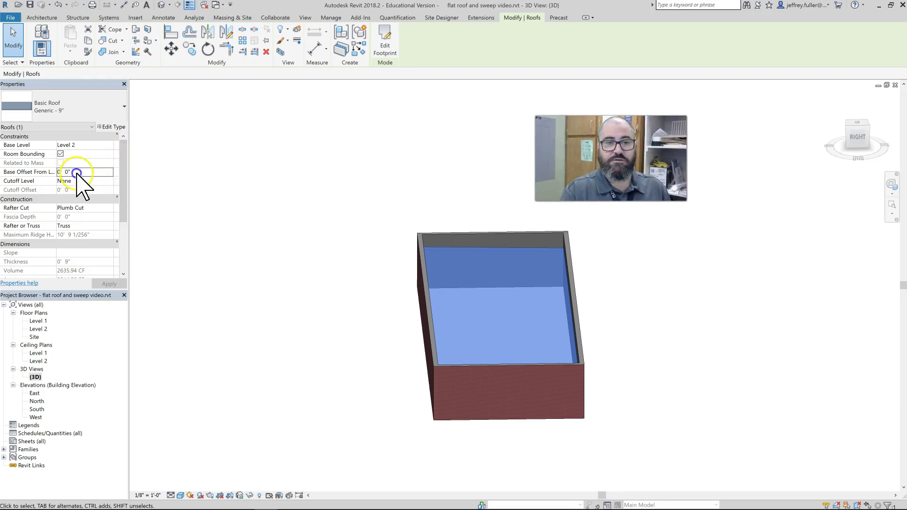
{"action": "left_click", "coordinate": [68, 173]}
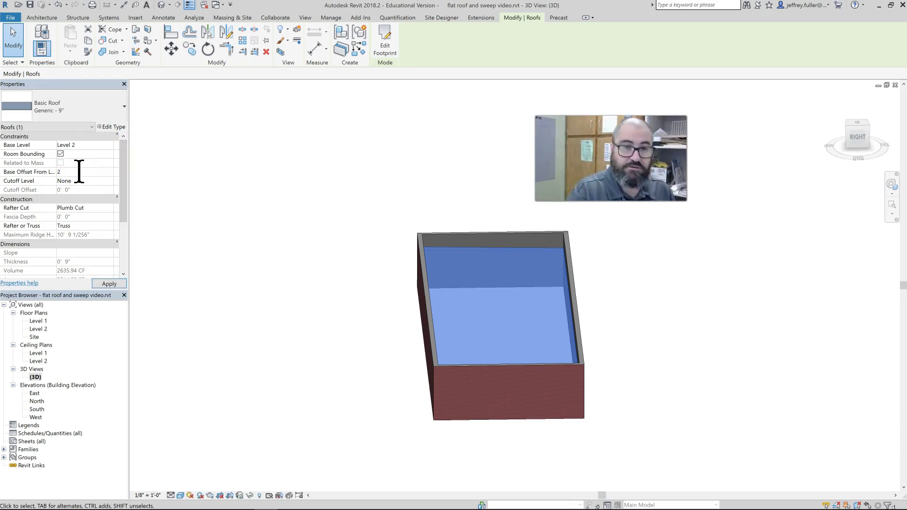
{"action": "key", "text": "Return"}
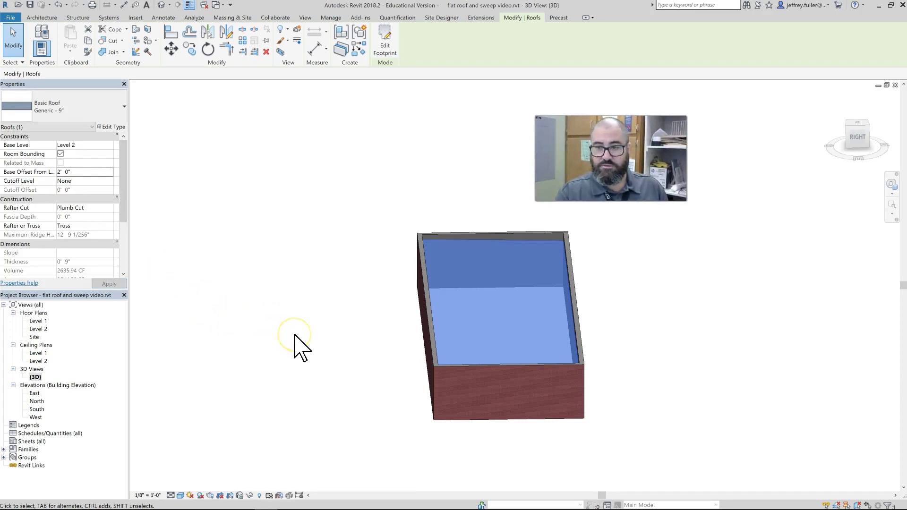
{"action": "middle_click_drag", "start_coordinate": [294, 335], "coordinate": [320, 336], "text": "shift"}
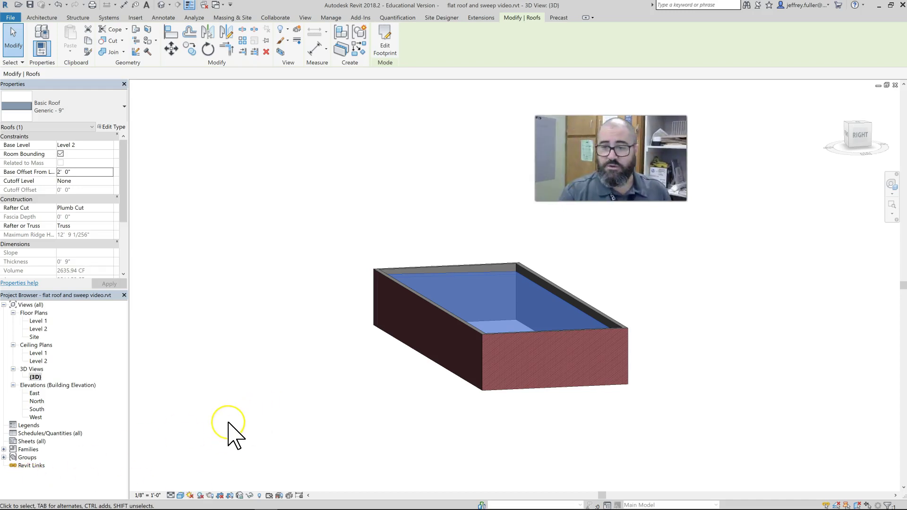
{"action": "scroll", "coordinate": [330, 400], "scroll_direction": "up", "scroll_amount": 3}
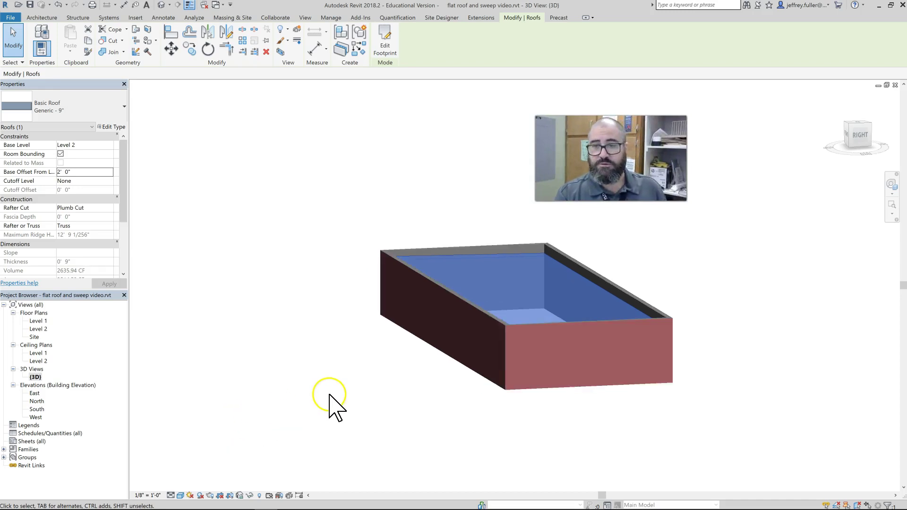
{"action": "middle_click_drag", "start_coordinate": [355, 411], "coordinate": [274, 421]}
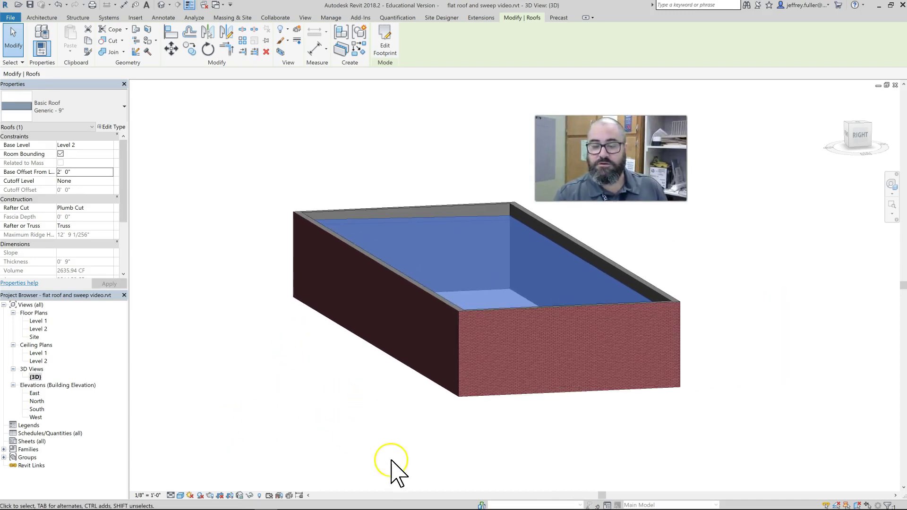
Step: Deselect the roof and orbit, pan and zoom around the brick building to inspect it
{"action": "left_click", "coordinate": [204, 336]}
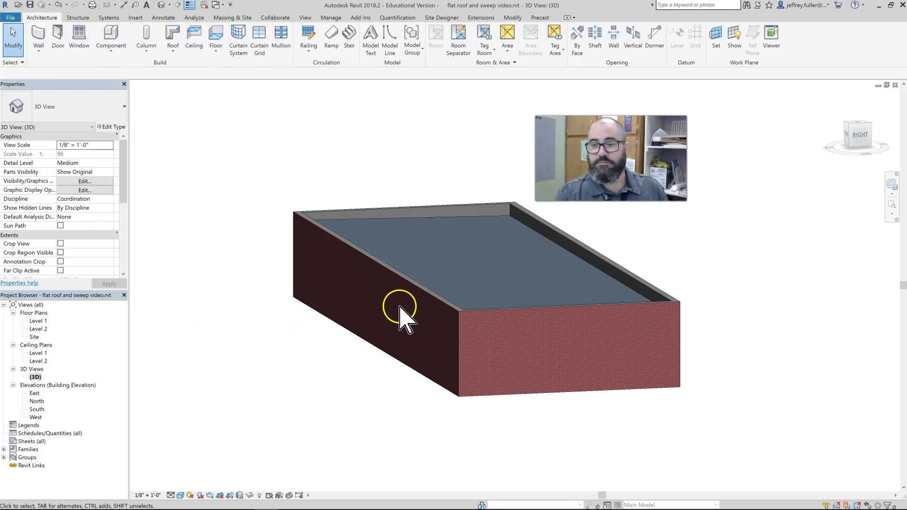
{"action": "scroll", "coordinate": [399, 315], "scroll_direction": "up", "scroll_amount": 4}
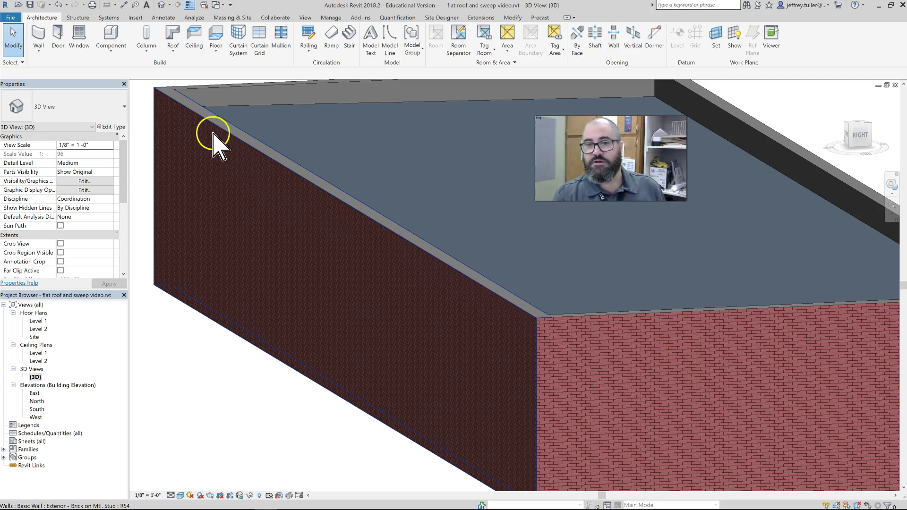
{"action": "scroll", "coordinate": [266, 304], "scroll_direction": "down", "scroll_amount": 3}
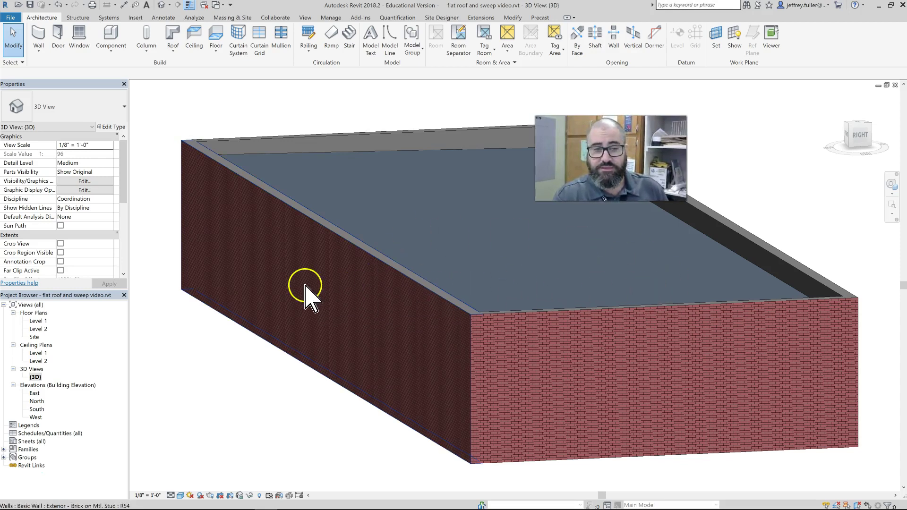
{"action": "middle_click_drag", "start_coordinate": [239, 386], "coordinate": [250, 398]}
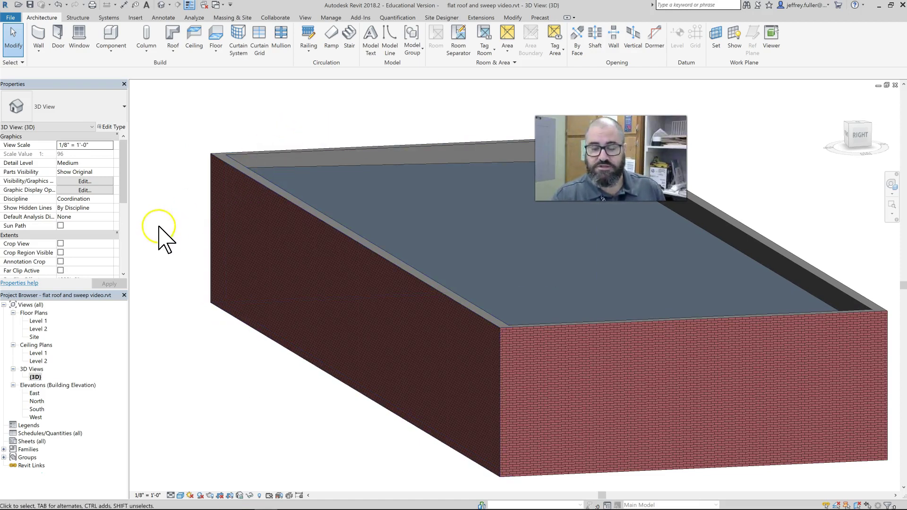
{"action": "middle_click_drag", "start_coordinate": [348, 401], "coordinate": [626, 418], "text": "shift"}
{"action": "scroll", "coordinate": [416, 350], "scroll_direction": "up", "scroll_amount": 2}
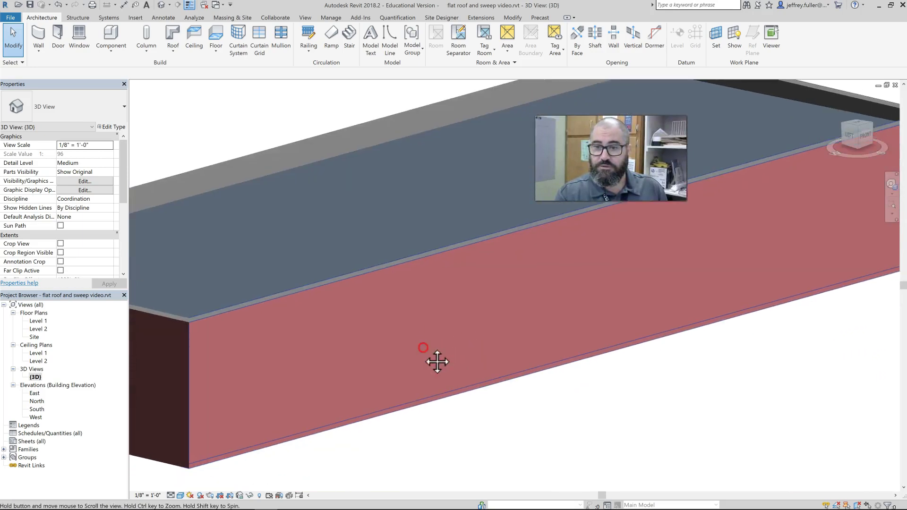
{"action": "middle_click_drag", "start_coordinate": [357, 368], "coordinate": [490, 415]}
{"action": "scroll", "coordinate": [466, 421], "scroll_direction": "down", "scroll_amount": 3}
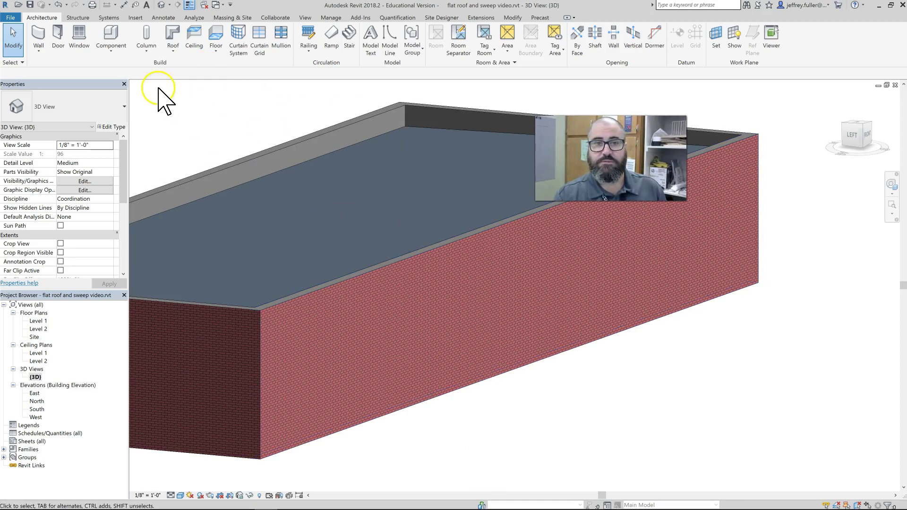
{"action": "left_click", "coordinate": [110, 51]}
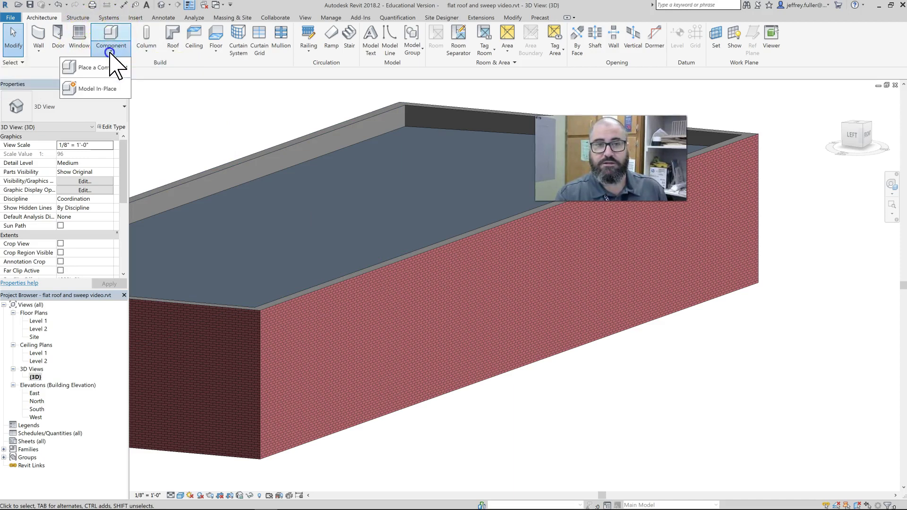
{"action": "left_click", "coordinate": [115, 88]}
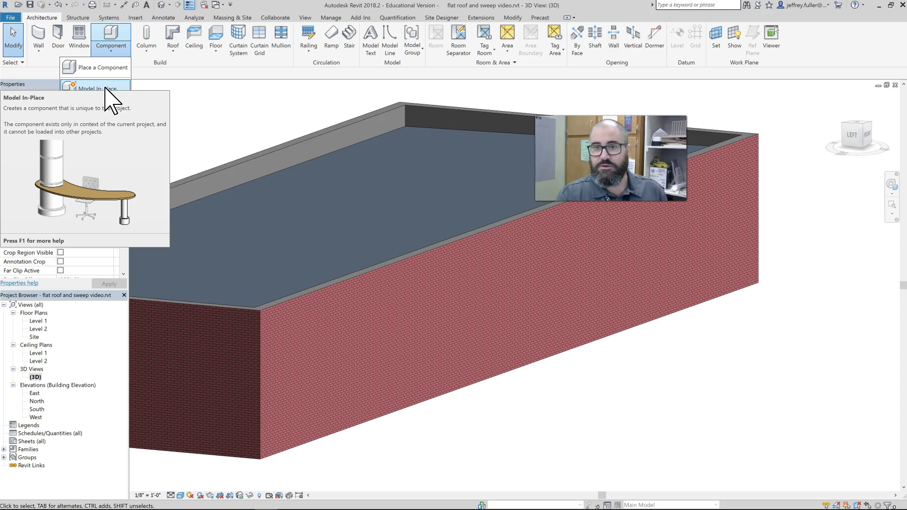
Step: Load Parapet Cap-Precast.rfa from Profiles > Wall, overwriting the existing version
{"action": "left_click", "coordinate": [117, 91]}
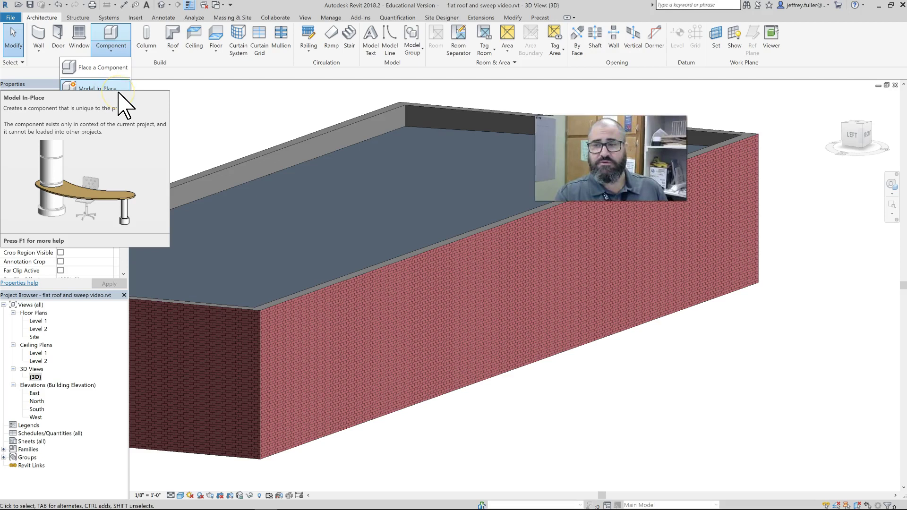
{"action": "left_click", "coordinate": [188, 110]}
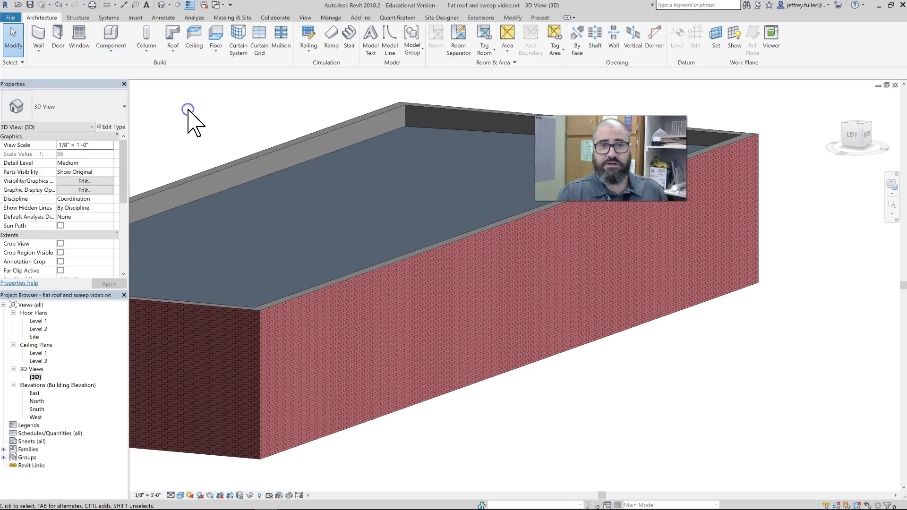
{"action": "left_click", "coordinate": [135, 18]}
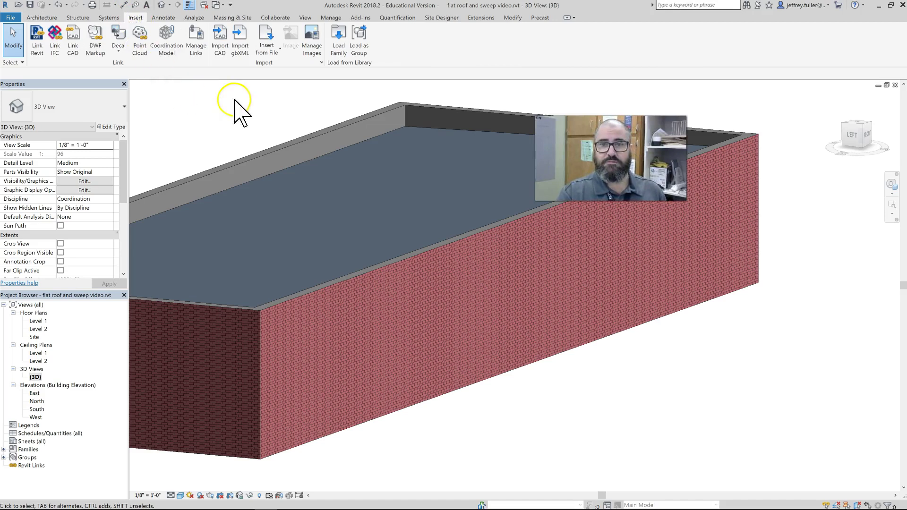
{"action": "left_click", "coordinate": [338, 50]}
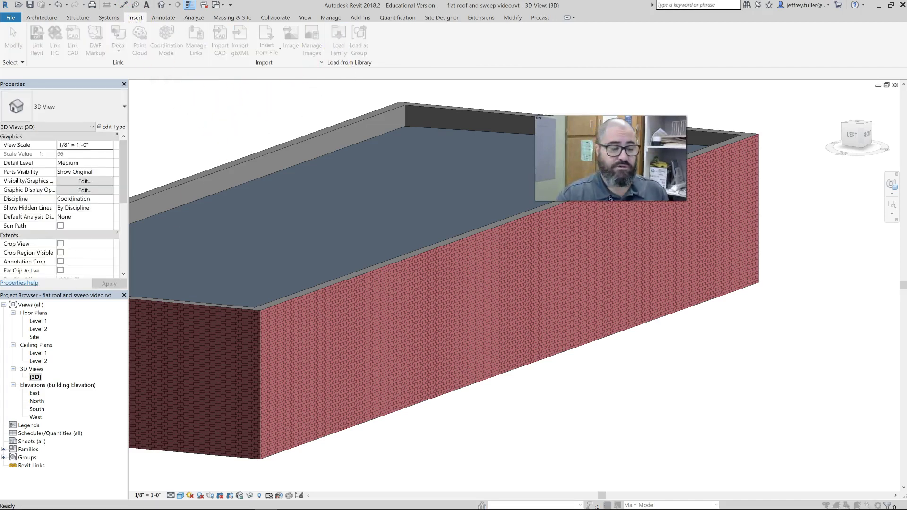
{"action": "left_click_drag", "start_coordinate": [285, 194], "coordinate": [378, 137]}
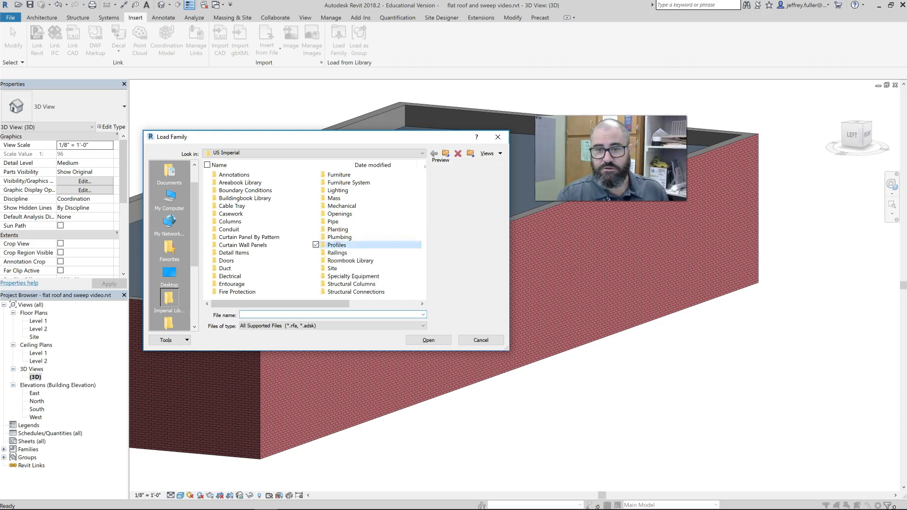
{"action": "double_click", "coordinate": [337, 246]}
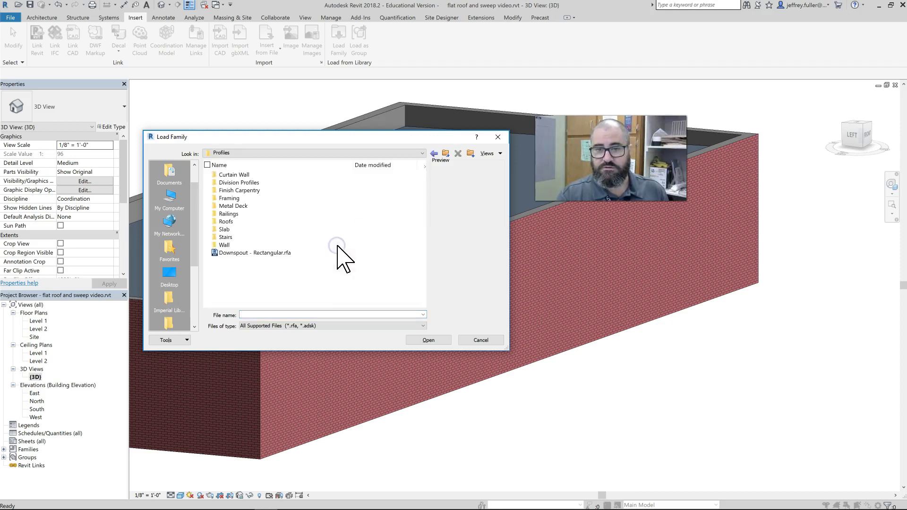
{"action": "left_click", "coordinate": [225, 244]}
{"action": "double_click", "coordinate": [225, 244]}
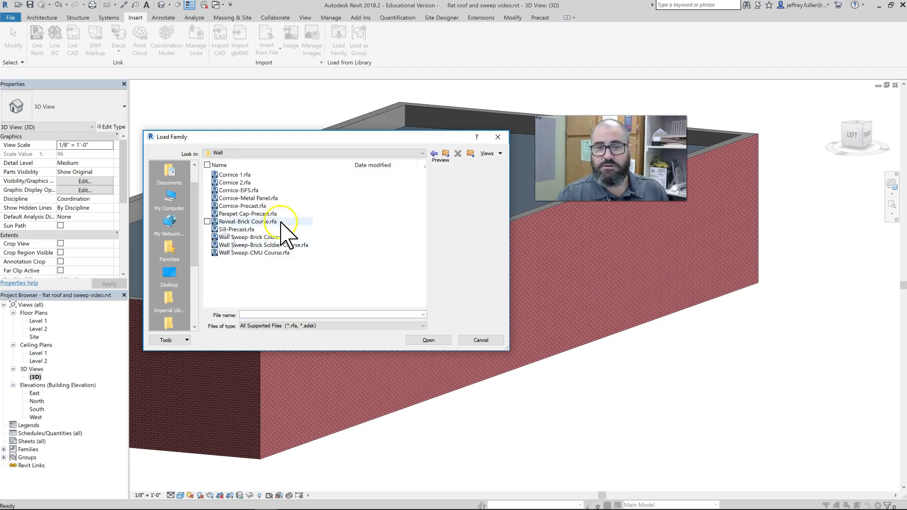
{"action": "left_click", "coordinate": [265, 215]}
{"action": "left_click", "coordinate": [427, 341]}
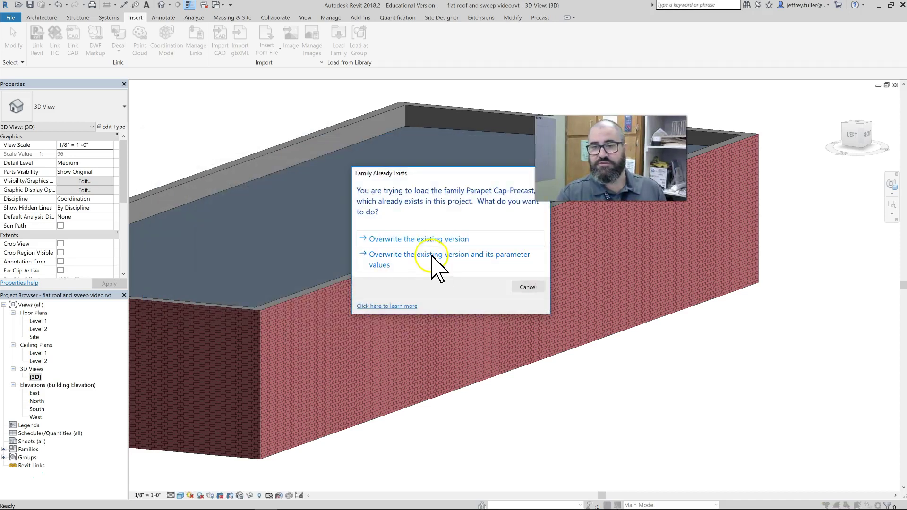
{"action": "left_click", "coordinate": [433, 240]}
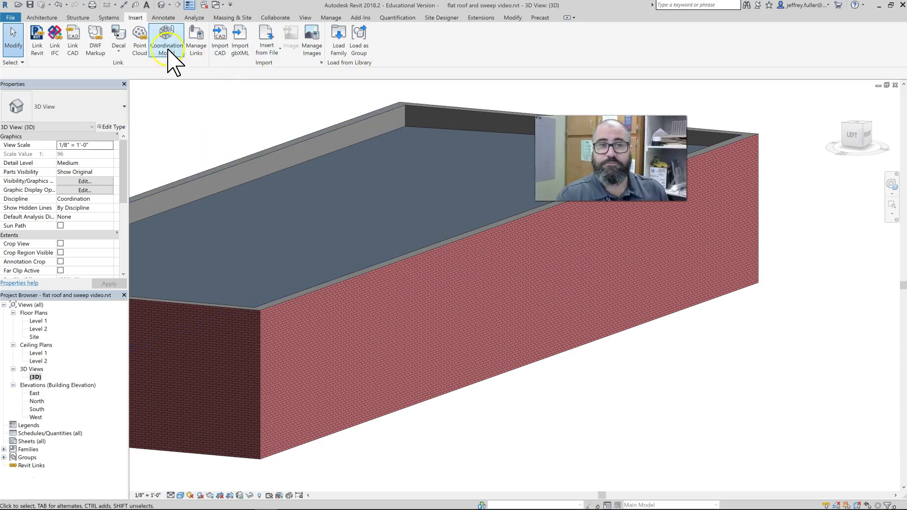
Step: Start a roof, dismiss the lowest-level notice, then cancel the roof footprint sketch
{"action": "left_click", "coordinate": [52, 18]}
{"action": "left_click", "coordinate": [171, 38]}
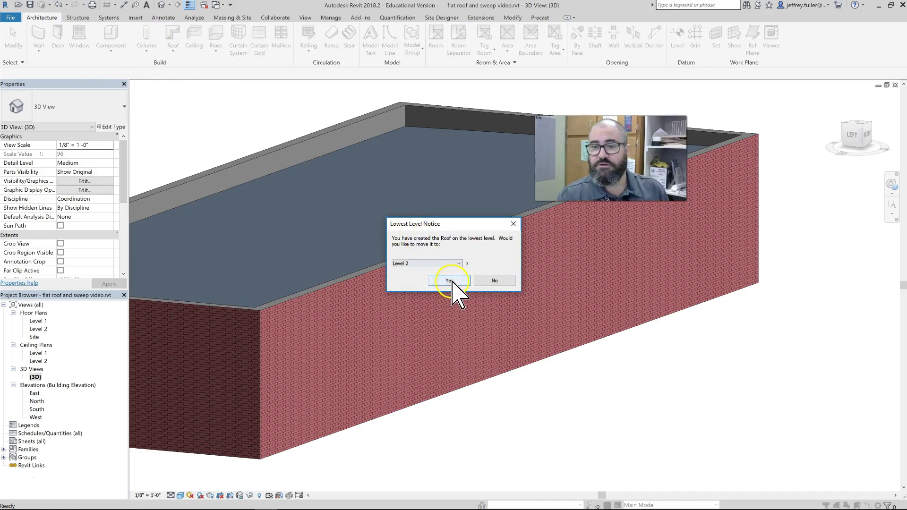
{"action": "left_click", "coordinate": [514, 224]}
{"action": "left_click", "coordinate": [41, 18]}
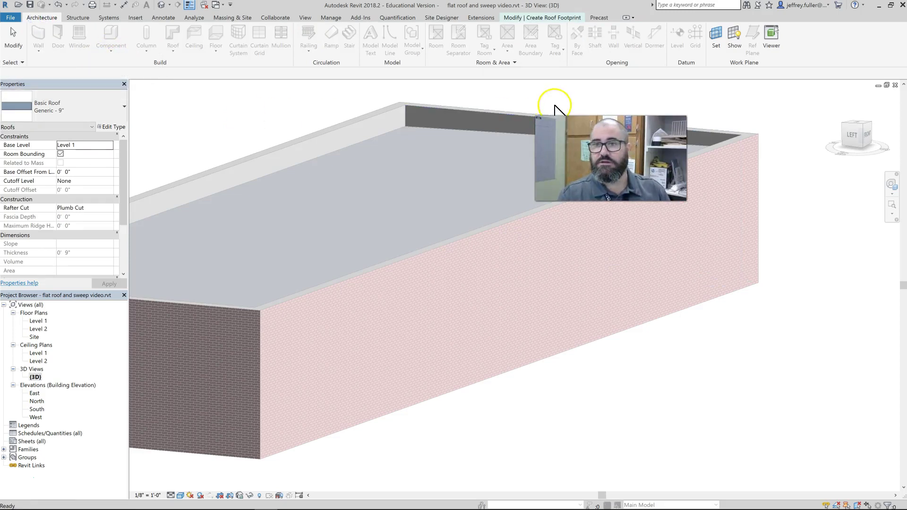
{"action": "left_click", "coordinate": [543, 18]}
{"action": "left_click", "coordinate": [374, 38]}
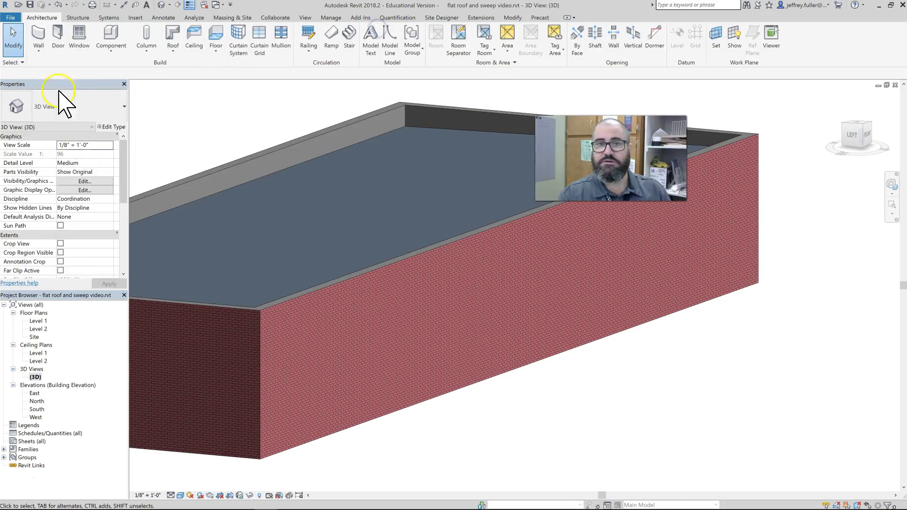
Step: Create a Model In-Place component in the Walls category named Parapet Front
{"action": "left_click", "coordinate": [110, 43]}
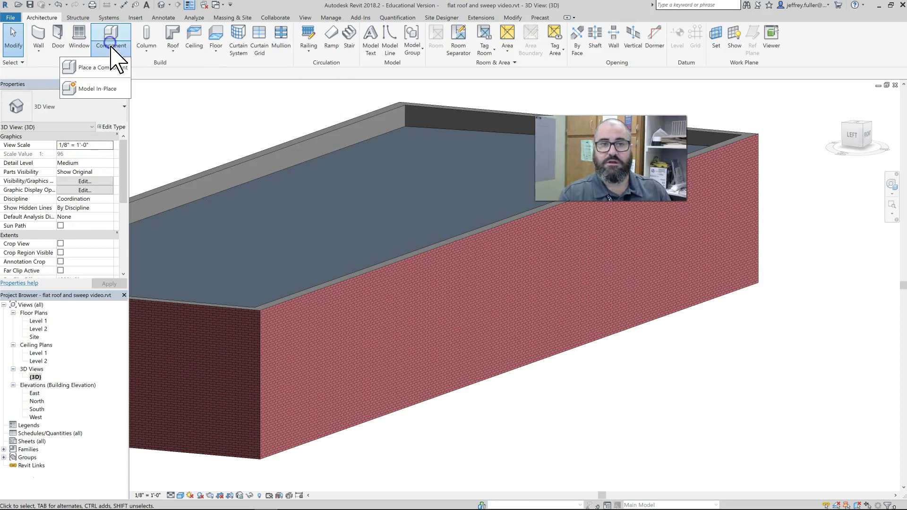
{"action": "left_click", "coordinate": [109, 85]}
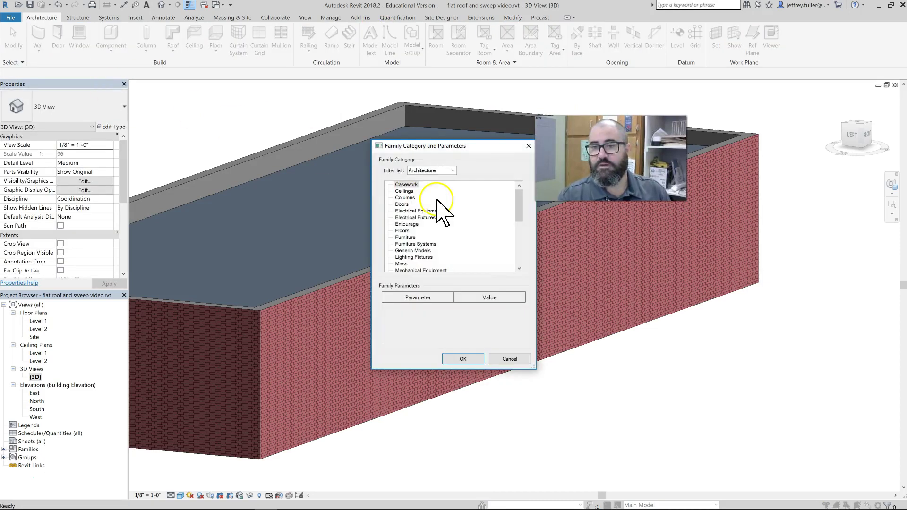
{"action": "scroll", "coordinate": [435, 203], "scroll_direction": "down", "scroll_amount": 3}
{"action": "scroll", "coordinate": [454, 208], "scroll_direction": "down", "scroll_amount": 4}
{"action": "scroll", "coordinate": [414, 244], "scroll_direction": "up", "scroll_amount": 1}
{"action": "left_click", "coordinate": [409, 257]}
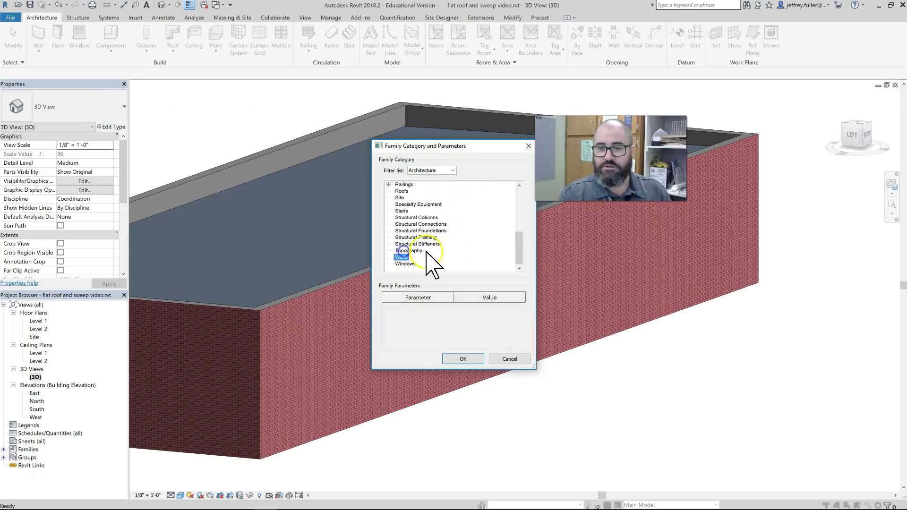
{"action": "left_click", "coordinate": [463, 359]}
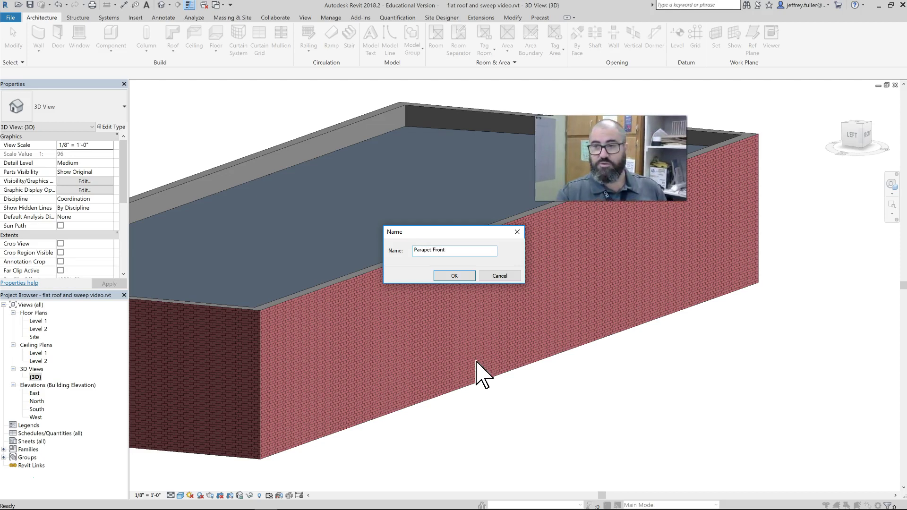
{"action": "left_click", "coordinate": [453, 274]}
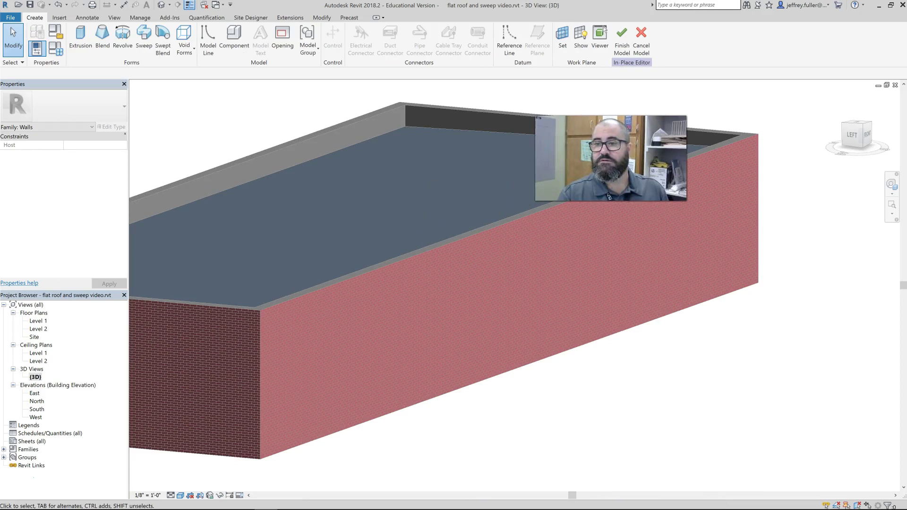
Step: Start a sweep and pick the front brick wall's top edge as its path
{"action": "middle_click_drag", "start_coordinate": [521, 227], "coordinate": [486, 302]}
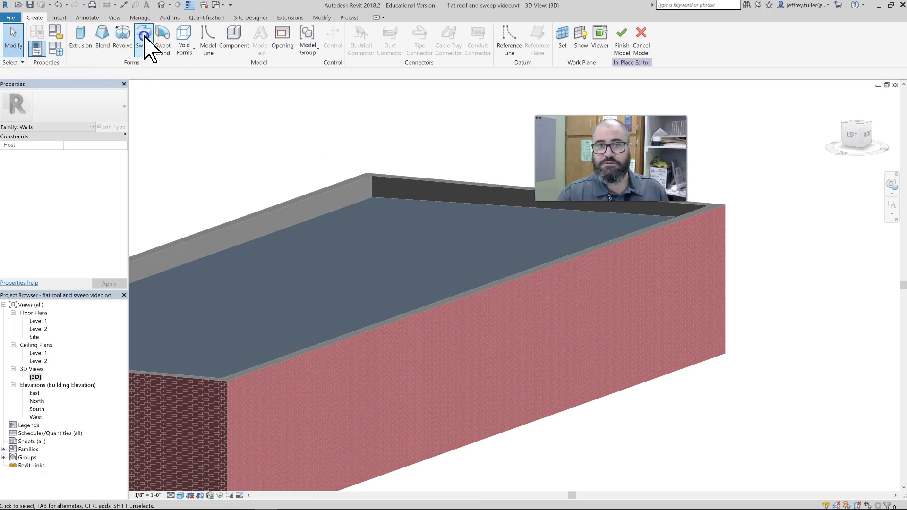
{"action": "left_click", "coordinate": [144, 43]}
{"action": "left_click", "coordinate": [372, 89]}
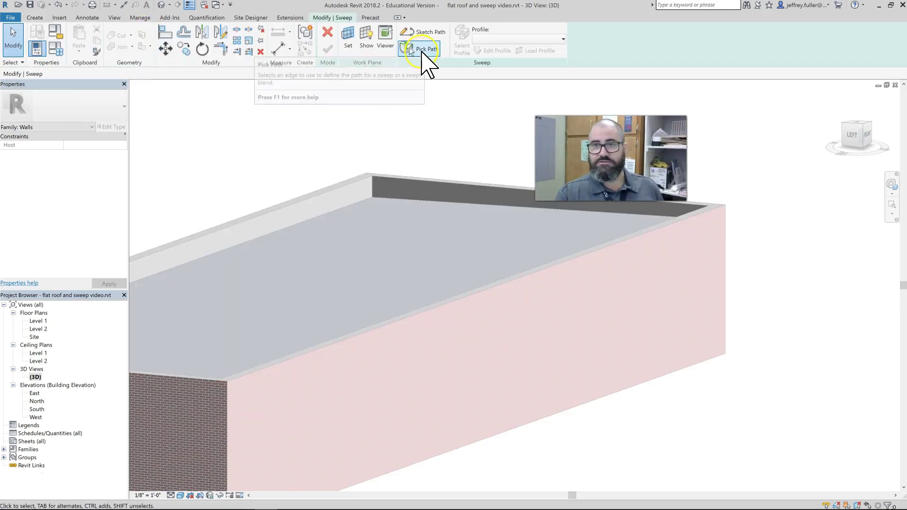
{"action": "left_click", "coordinate": [428, 33]}
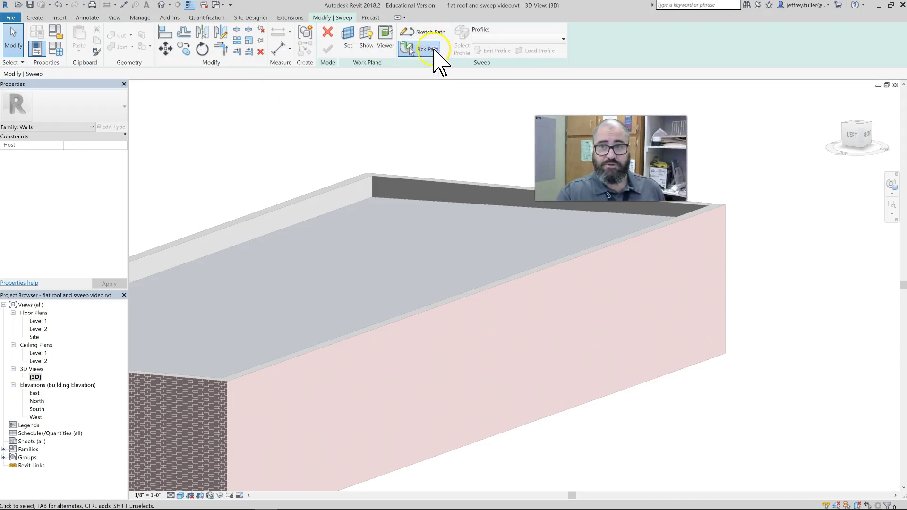
{"action": "left_click", "coordinate": [435, 53]}
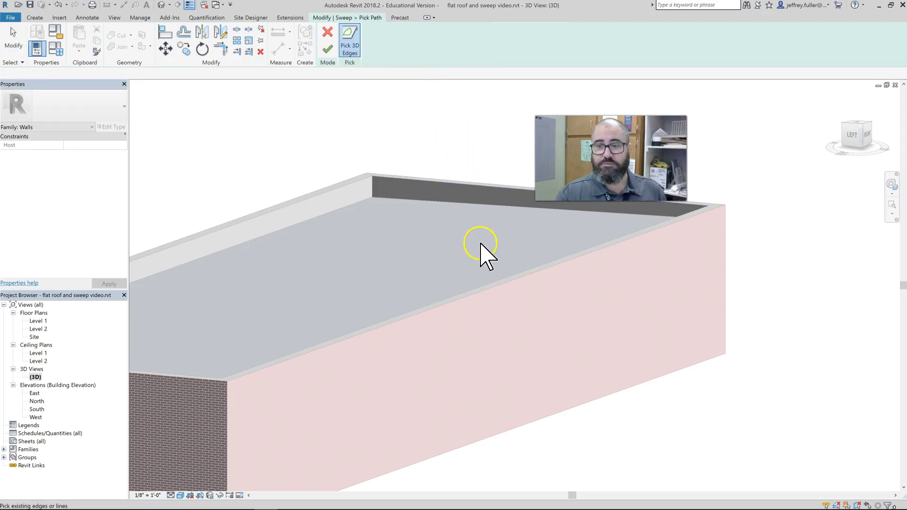
{"action": "left_click", "coordinate": [487, 284]}
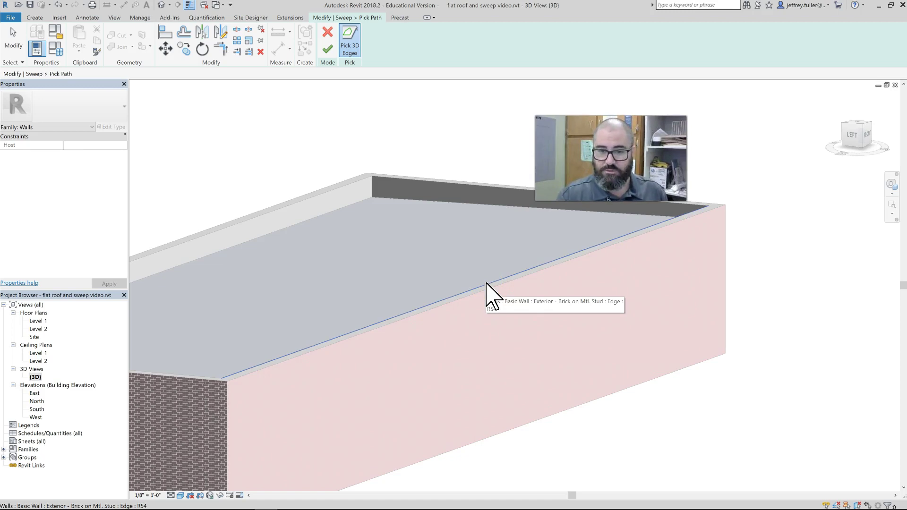
{"action": "left_click", "coordinate": [487, 284]}
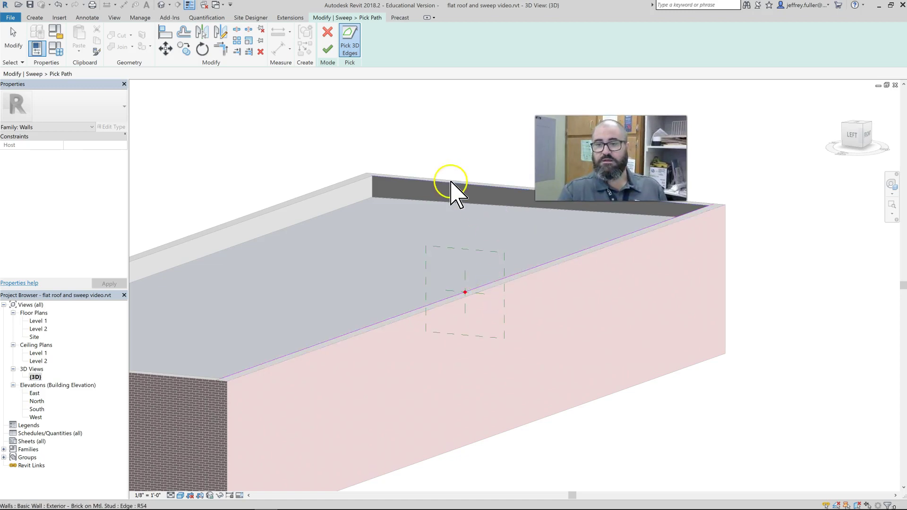
{"action": "left_click", "coordinate": [329, 48]}
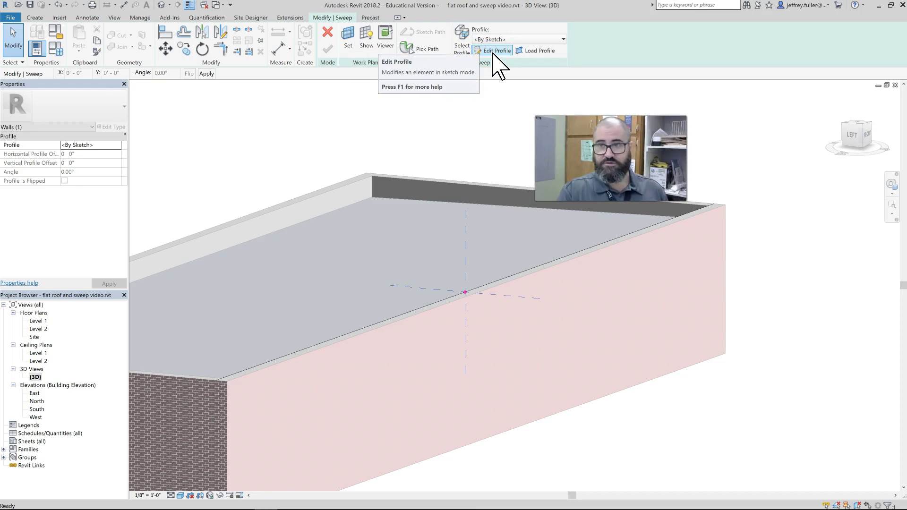
Step: Choose the Parapet Cap-Precast:16" Wide profile for the sweep
{"action": "left_click", "coordinate": [508, 41]}
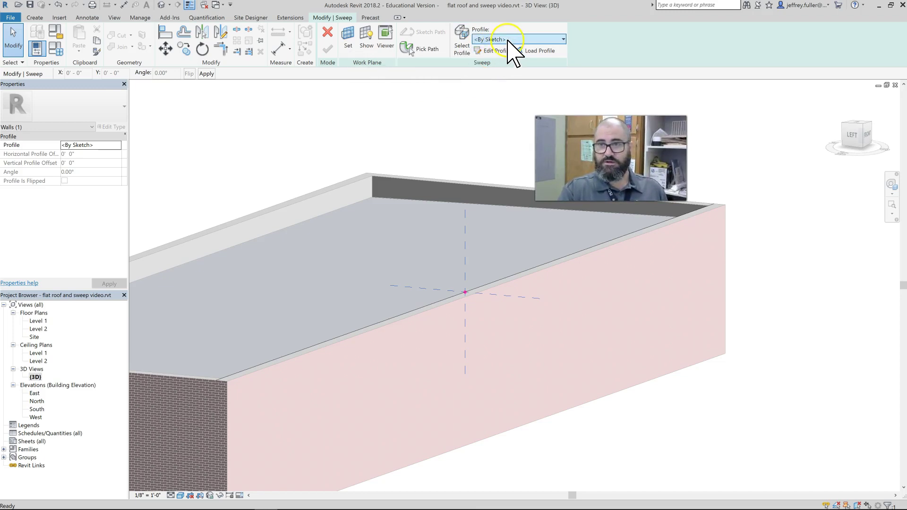
{"action": "left_click", "coordinate": [541, 40]}
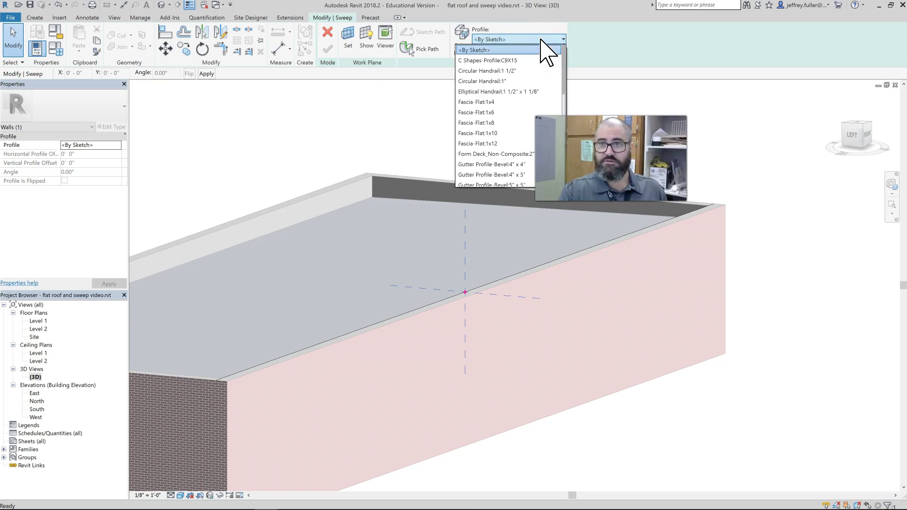
{"action": "scroll", "coordinate": [496, 100], "scroll_direction": "down", "scroll_amount": 3}
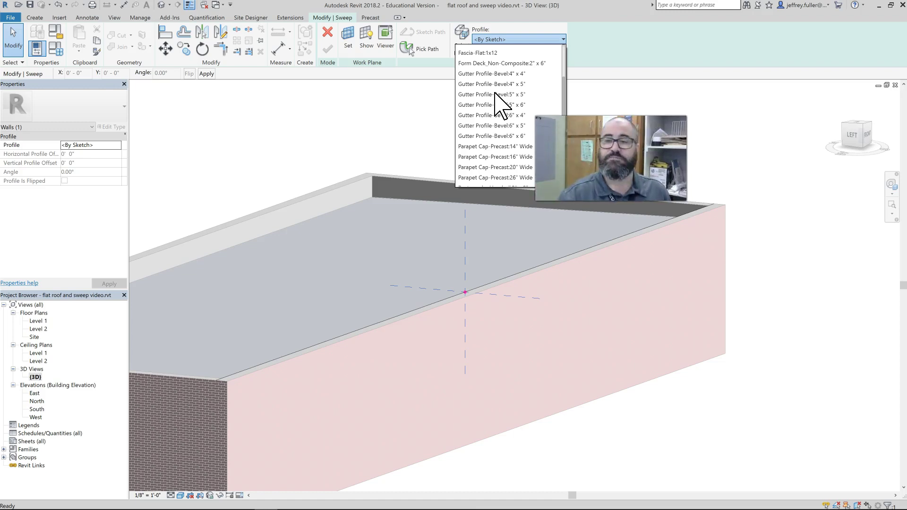
{"action": "scroll", "coordinate": [508, 66], "scroll_direction": "down", "scroll_amount": 2}
{"action": "left_click", "coordinate": [502, 99]}
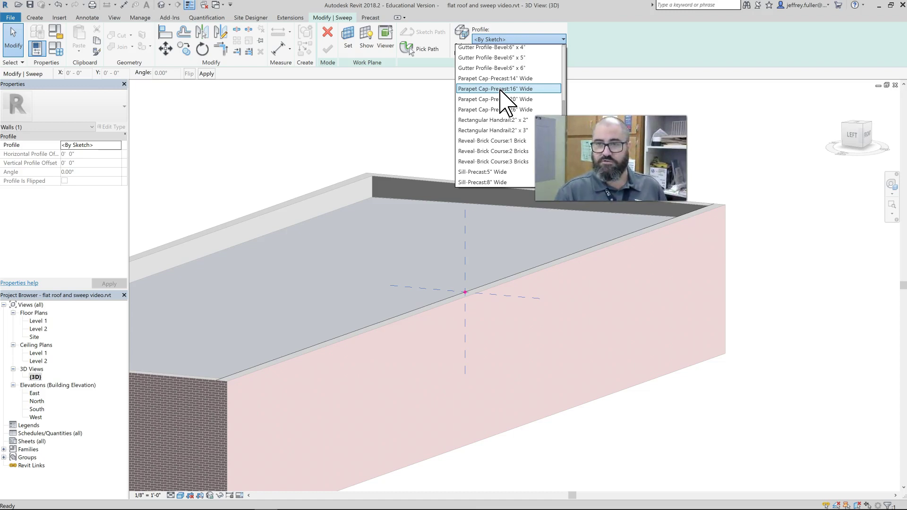
{"action": "left_click", "coordinate": [501, 90]}
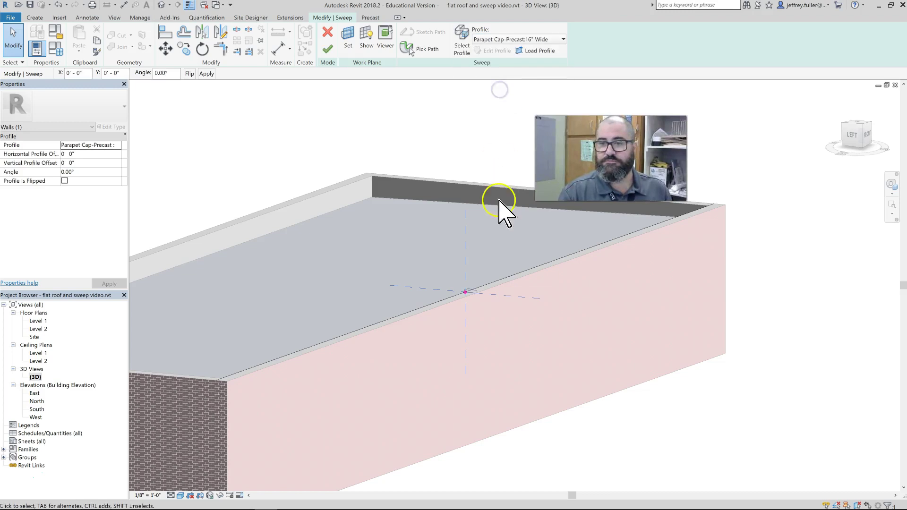
Step: Zoom in to check the cap profile, then finish the sweep edit mode
{"action": "scroll", "coordinate": [459, 310], "scroll_direction": "up", "scroll_amount": 3}
{"action": "scroll", "coordinate": [500, 294], "scroll_direction": "up", "scroll_amount": 2}
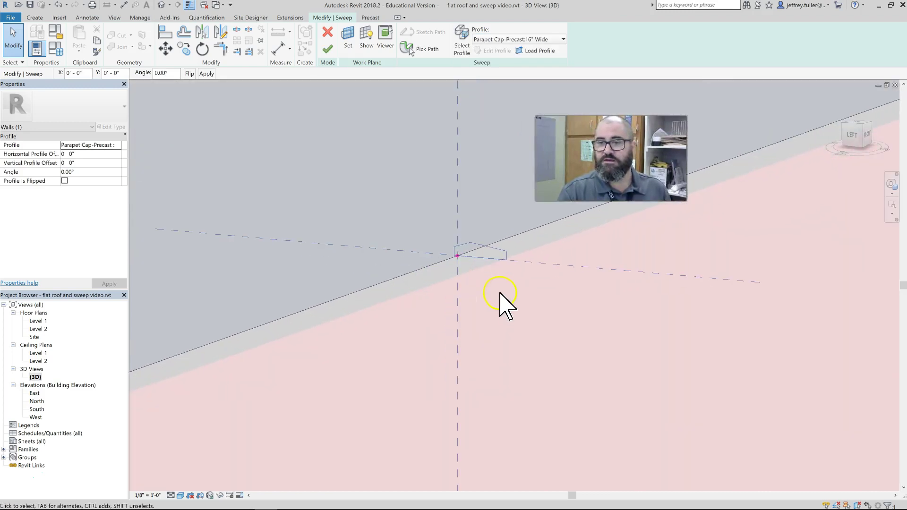
{"action": "scroll", "coordinate": [497, 244], "scroll_direction": "up", "scroll_amount": 2}
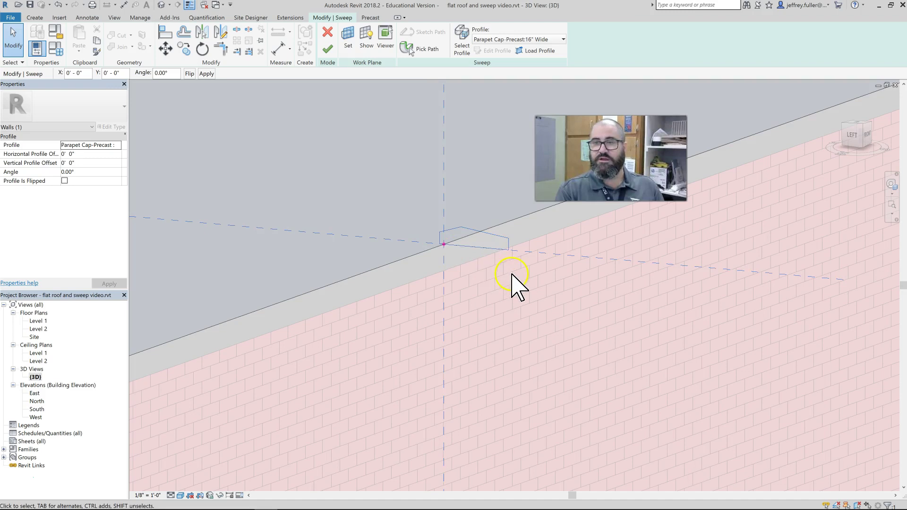
{"action": "left_click", "coordinate": [329, 49]}
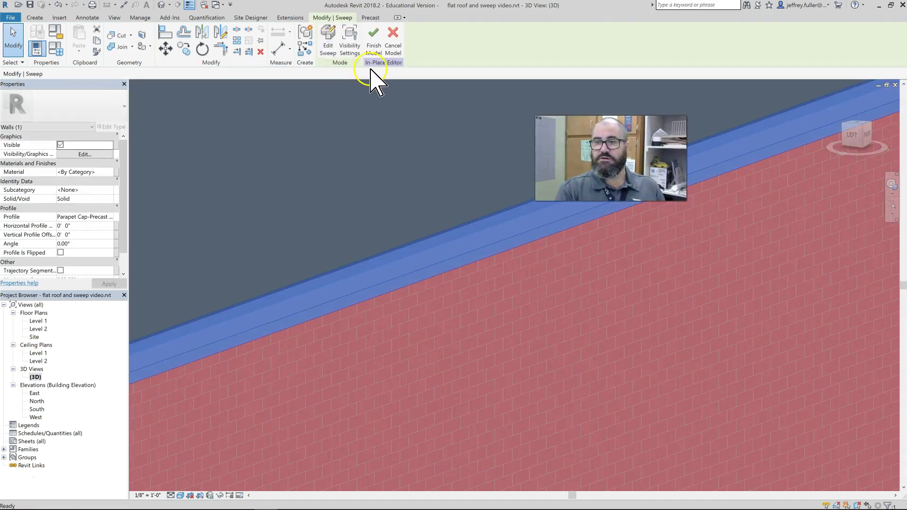
Step: Deselect the new sweep and pan along the front wall to the cap corner
{"action": "scroll", "coordinate": [378, 141], "scroll_direction": "down", "scroll_amount": 2}
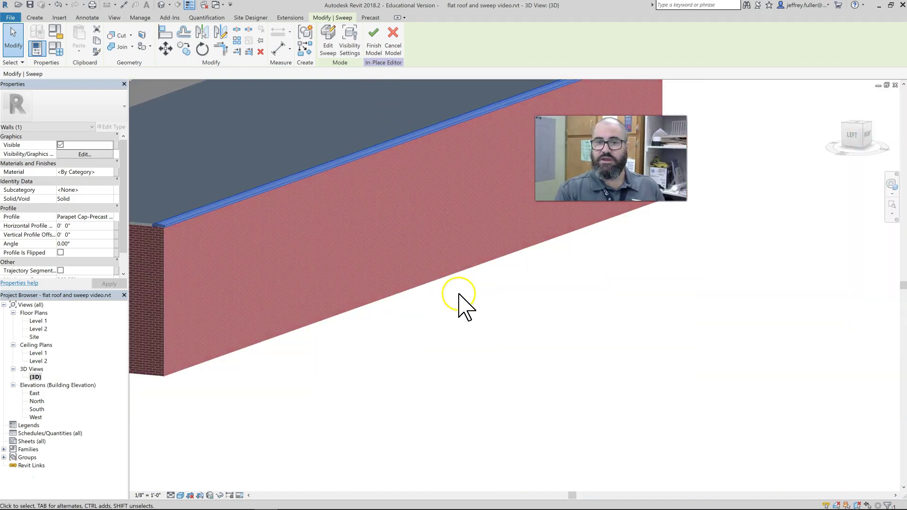
{"action": "middle_click_drag", "start_coordinate": [461, 270], "coordinate": [463, 368]}
{"action": "key", "text": "Escape"}
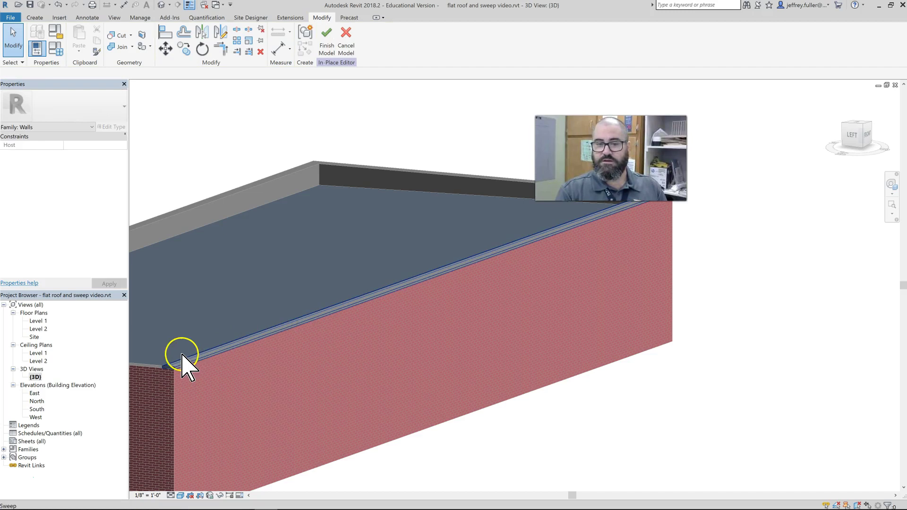
{"action": "middle_click_drag", "start_coordinate": [182, 360], "coordinate": [257, 365]}
{"action": "scroll", "coordinate": [241, 374], "scroll_direction": "up", "scroll_amount": 2}
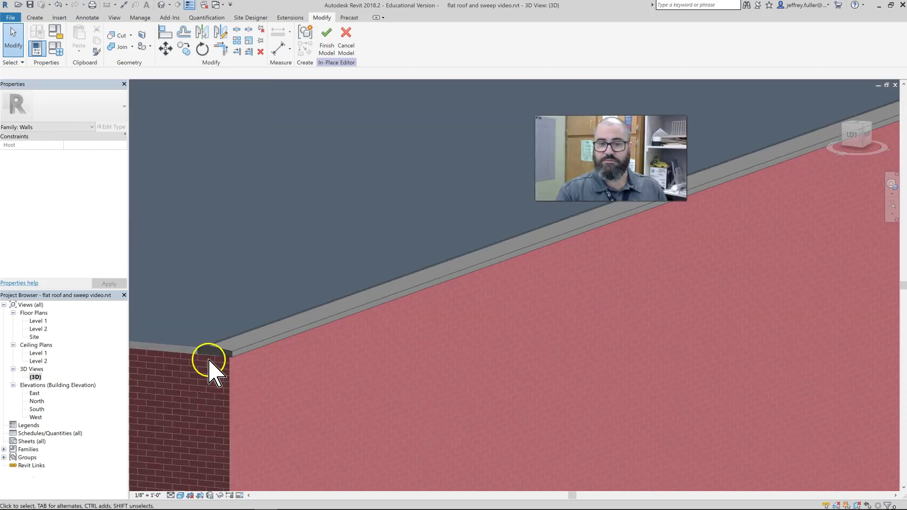
{"action": "scroll", "coordinate": [209, 364], "scroll_direction": "up", "scroll_amount": 3}
{"action": "middle_click_drag", "start_coordinate": [205, 363], "coordinate": [332, 331]}
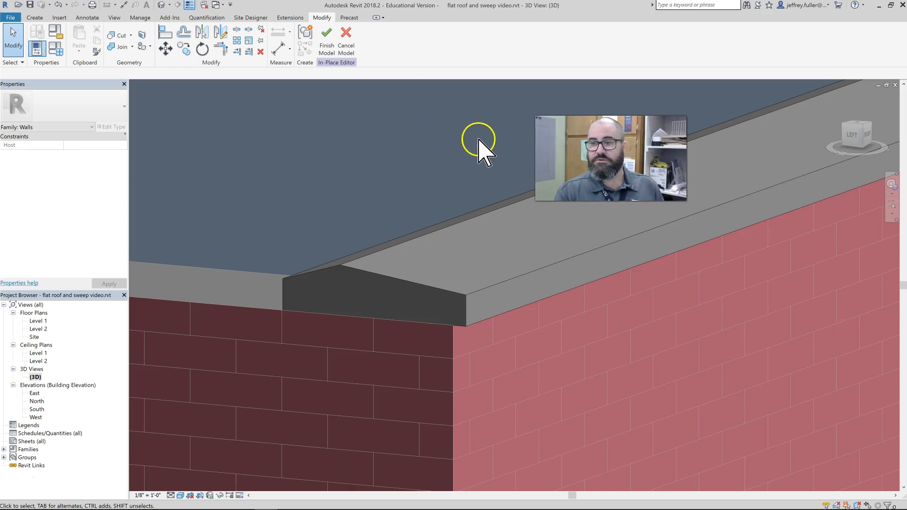
Step: Orbit and pan around the wall corner to inspect the precast cap
{"action": "scroll", "coordinate": [441, 172], "scroll_direction": "down", "scroll_amount": 2}
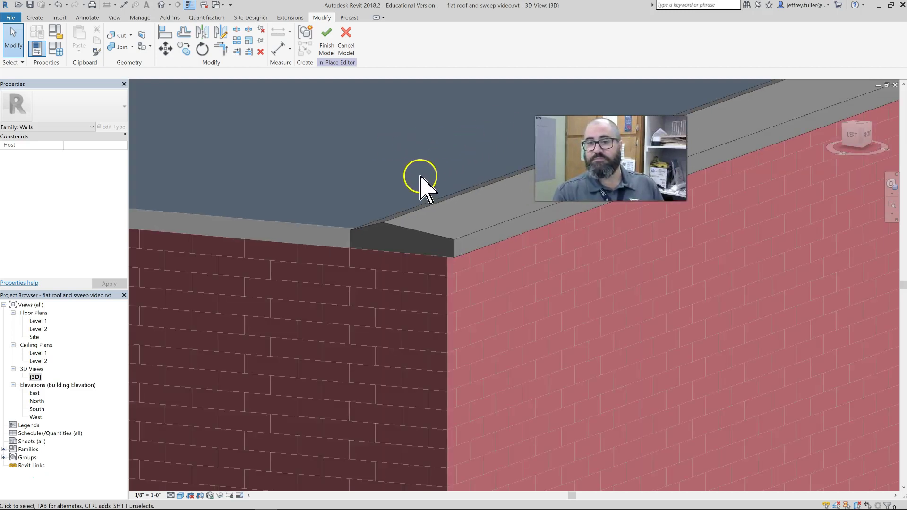
{"action": "mouse_move", "coordinate": [419, 176]}
{"action": "middle_mouse_down", "text": "shift"}
{"action": "mouse_move", "coordinate": [507, 239]}
{"action": "mouse_move", "coordinate": [320, 227]}
{"action": "mouse_move", "coordinate": [448, 293]}
{"action": "middle_mouse_up", "text": "shift"}
{"action": "middle_click_drag", "start_coordinate": [314, 243], "coordinate": [627, 291]}
{"action": "scroll", "coordinate": [492, 284], "scroll_direction": "down", "scroll_amount": 3}
{"action": "middle_click_drag", "start_coordinate": [351, 294], "coordinate": [456, 292]}
{"action": "scroll", "coordinate": [419, 289], "scroll_direction": "up", "scroll_amount": 2}
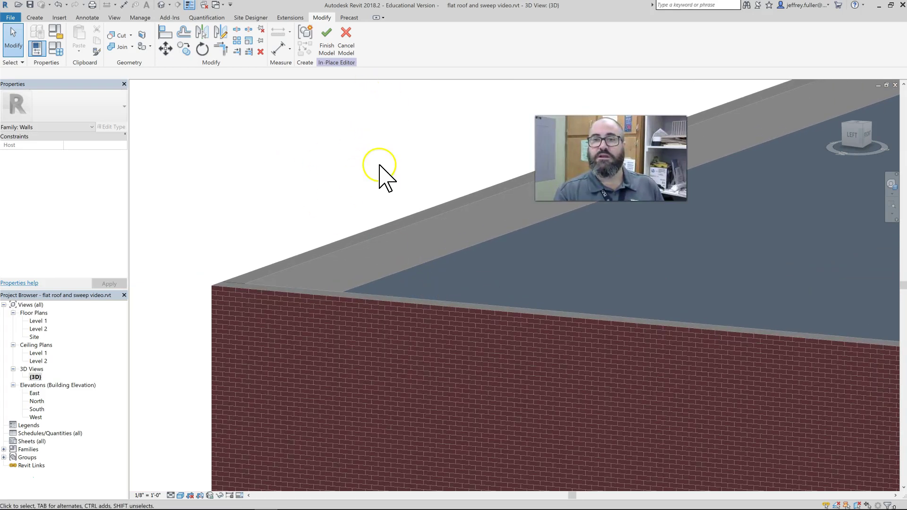
Step: Finish the Parapet Front in-place model and view the whole roof and brick walls
{"action": "left_click", "coordinate": [331, 47]}
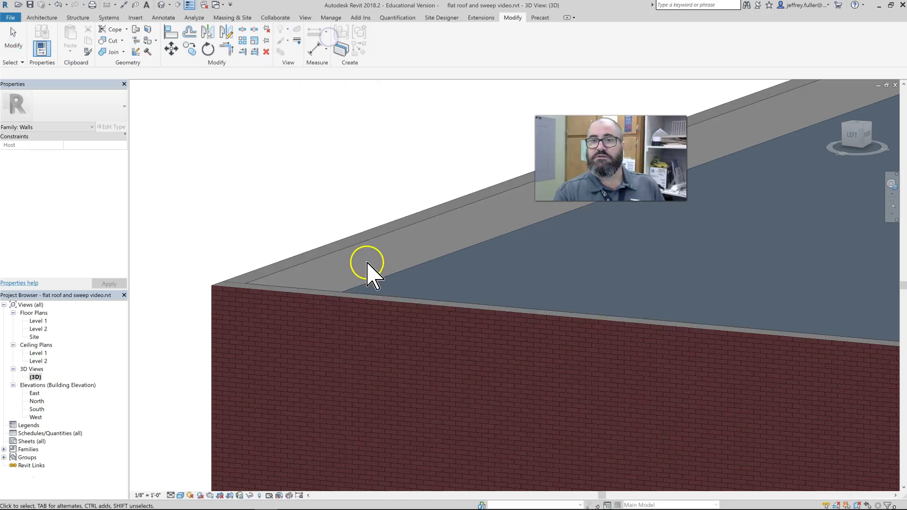
{"action": "scroll", "coordinate": [381, 283], "scroll_direction": "down", "scroll_amount": 5}
{"action": "middle_click_drag", "start_coordinate": [383, 293], "coordinate": [318, 304]}
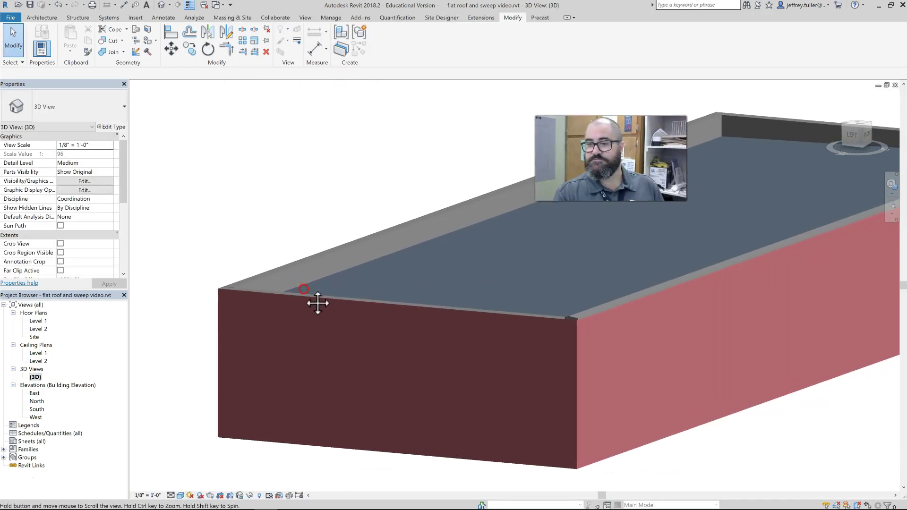